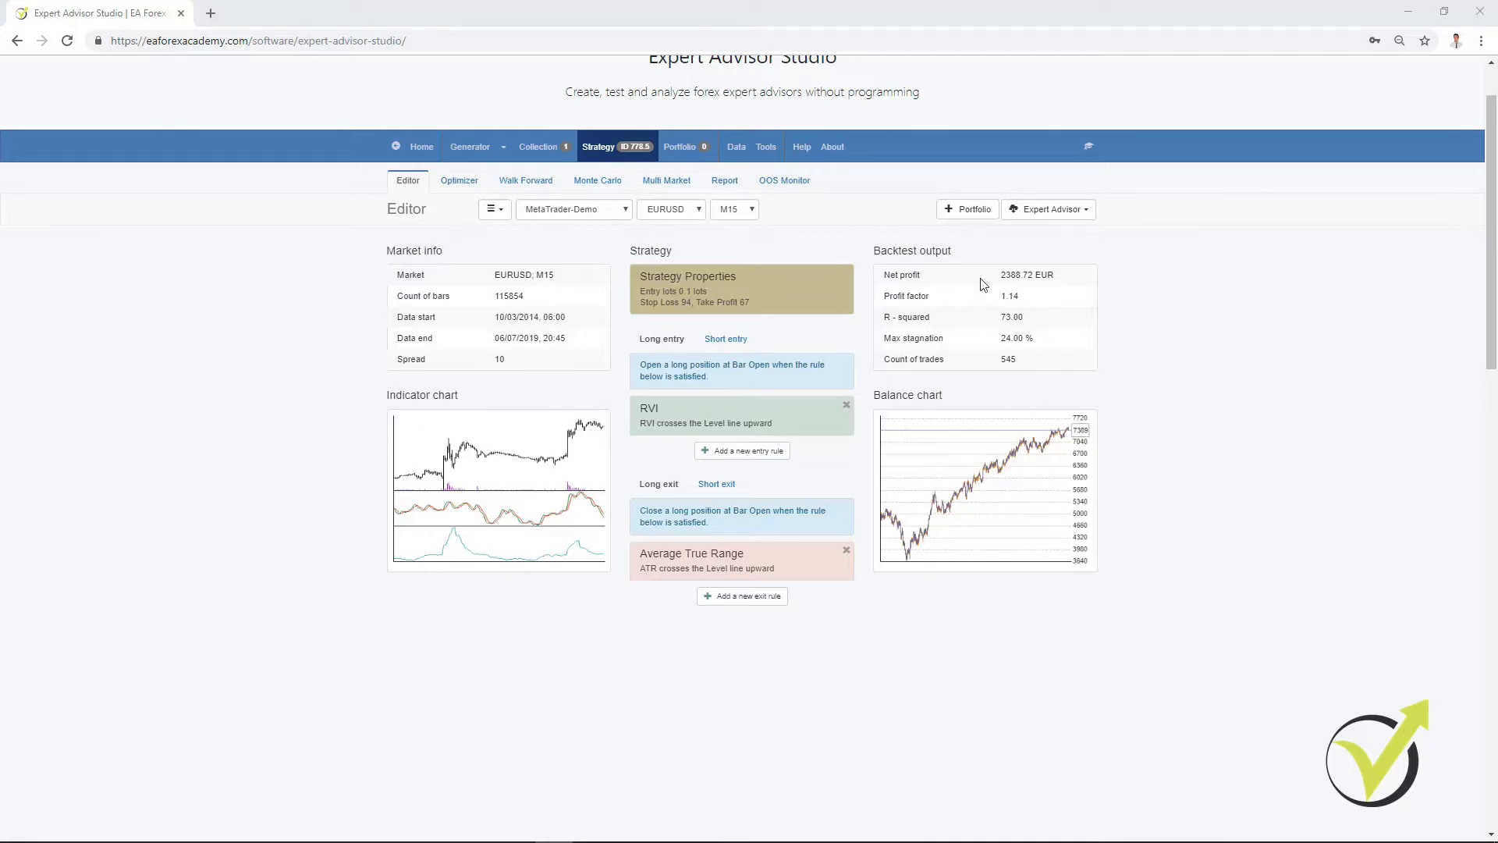
# Step: Remove all strategies from the Collection and open the Generator
pyautogui.click(534, 154)
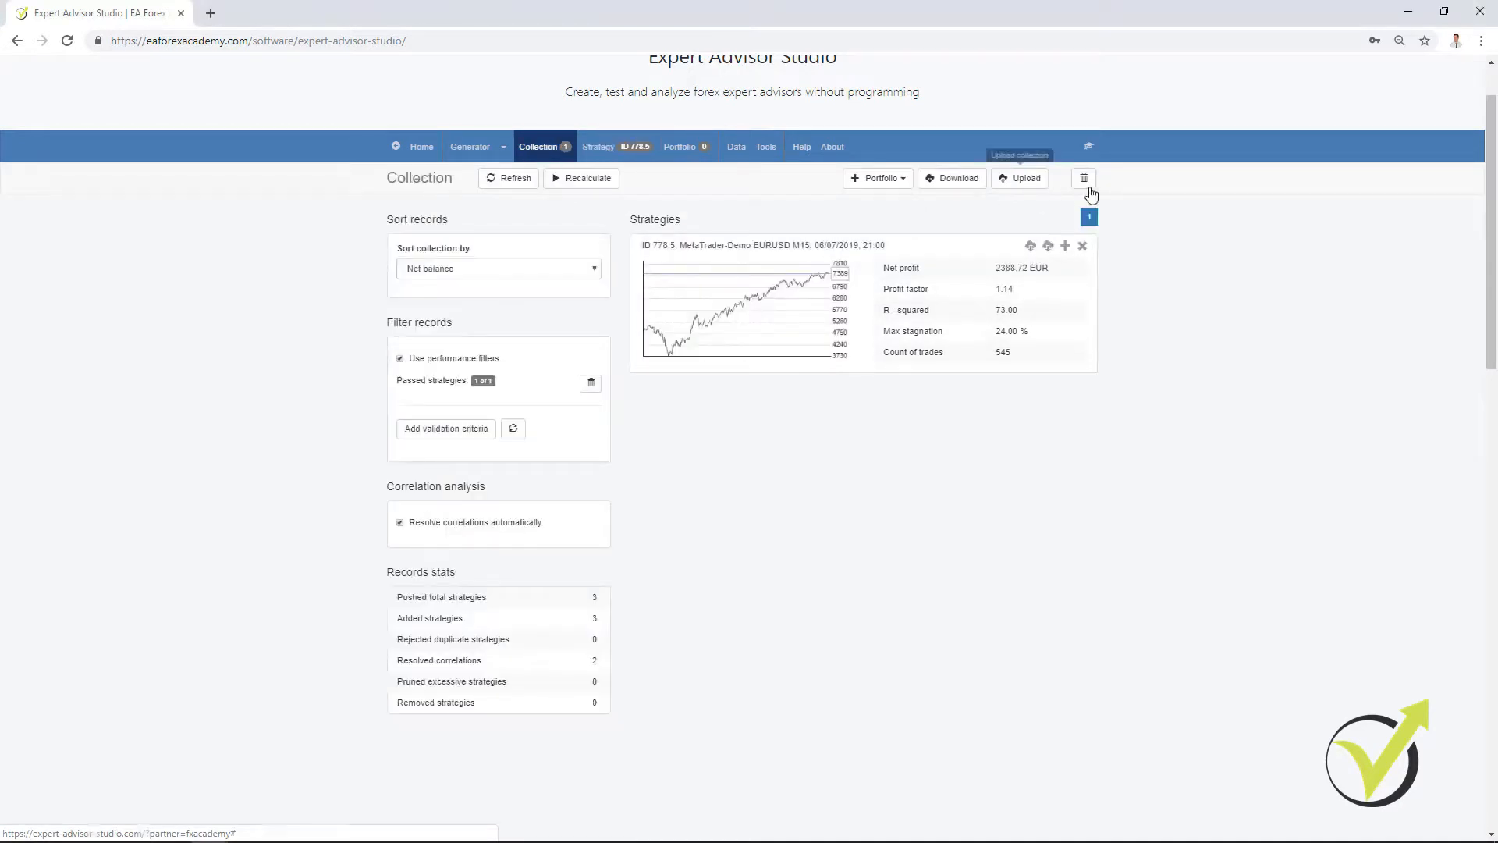
pyautogui.click(1090, 191)
pyautogui.click(472, 153)
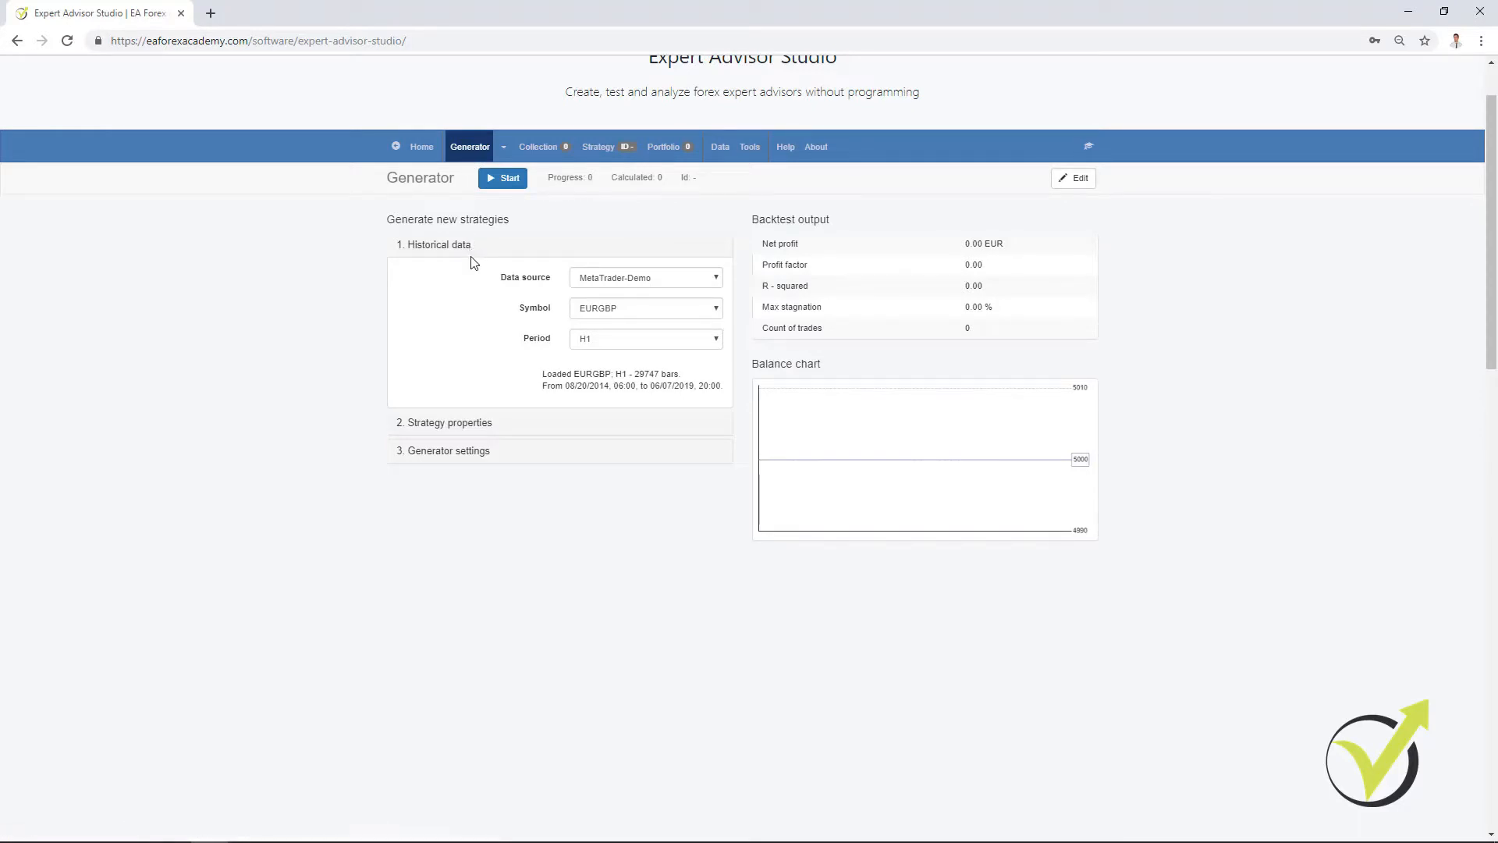
# Step: Set the Generator's historical data to source MetaTrader-Demo, symbol EURGBP and period M15
pyautogui.click(601, 283)
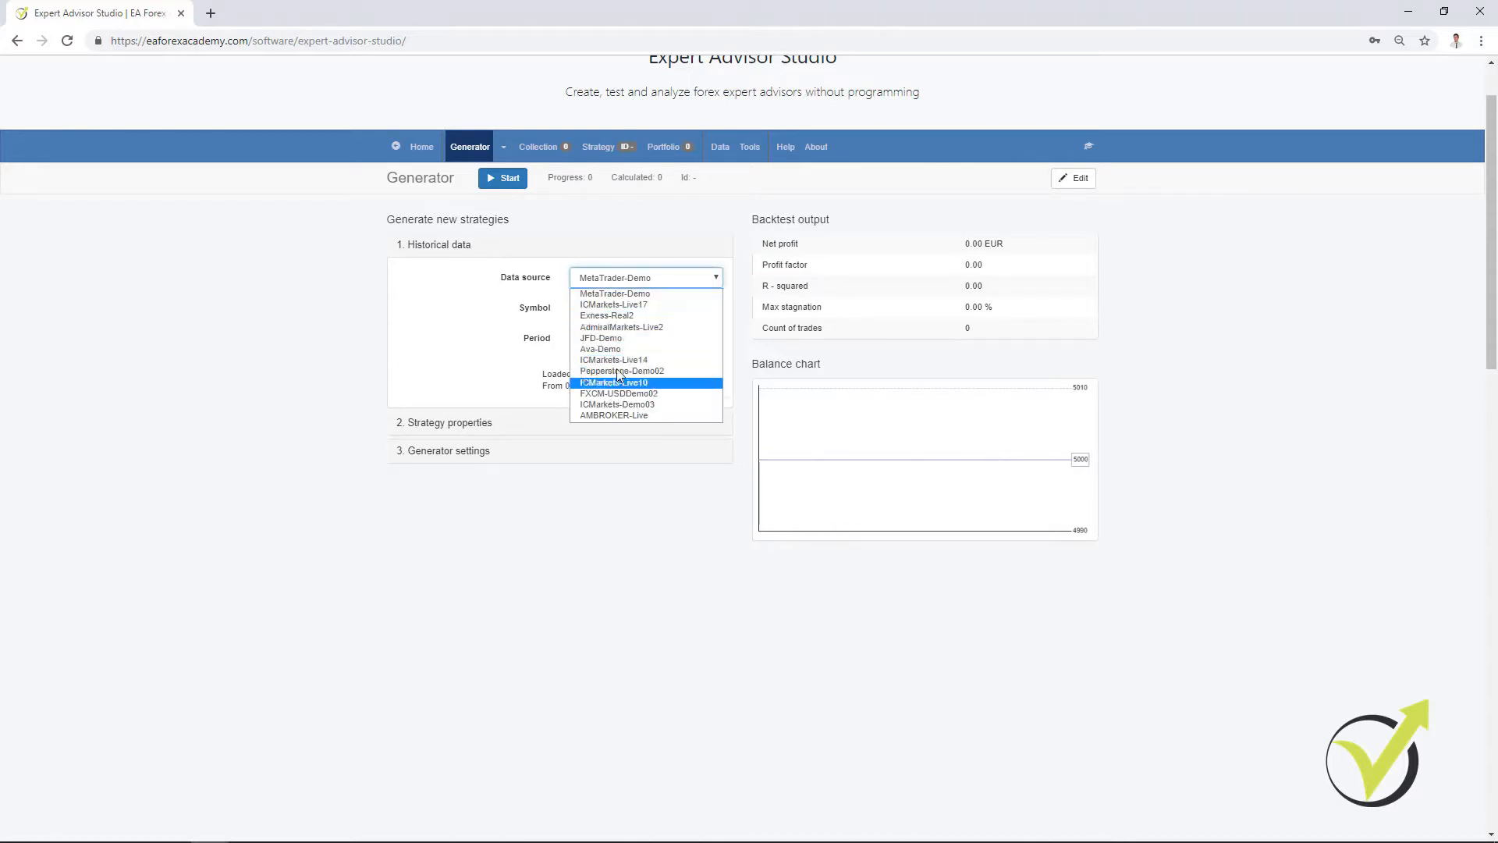
pyautogui.click(615, 293)
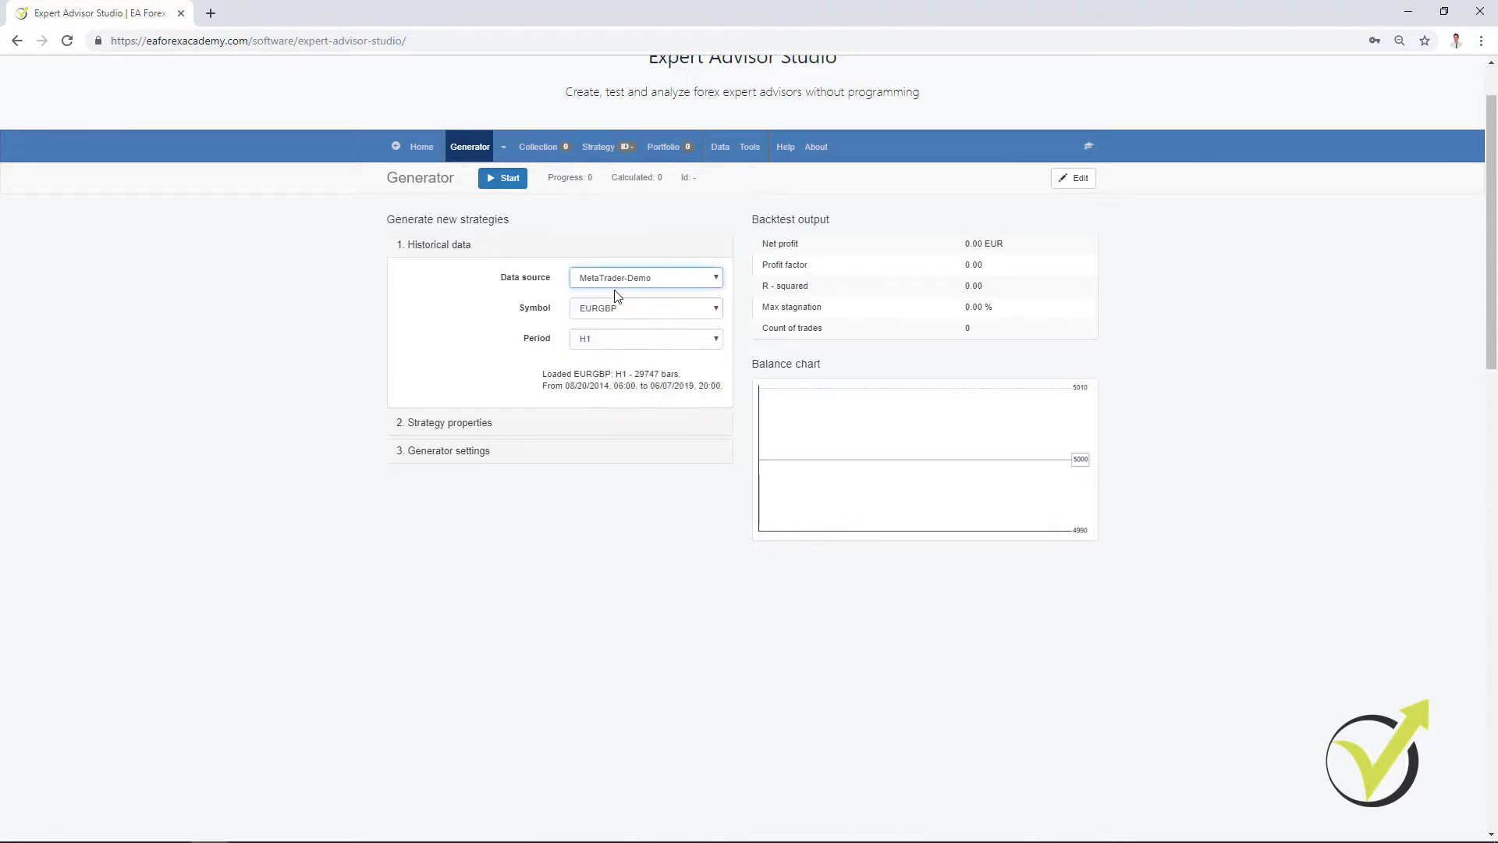
pyautogui.click(611, 311)
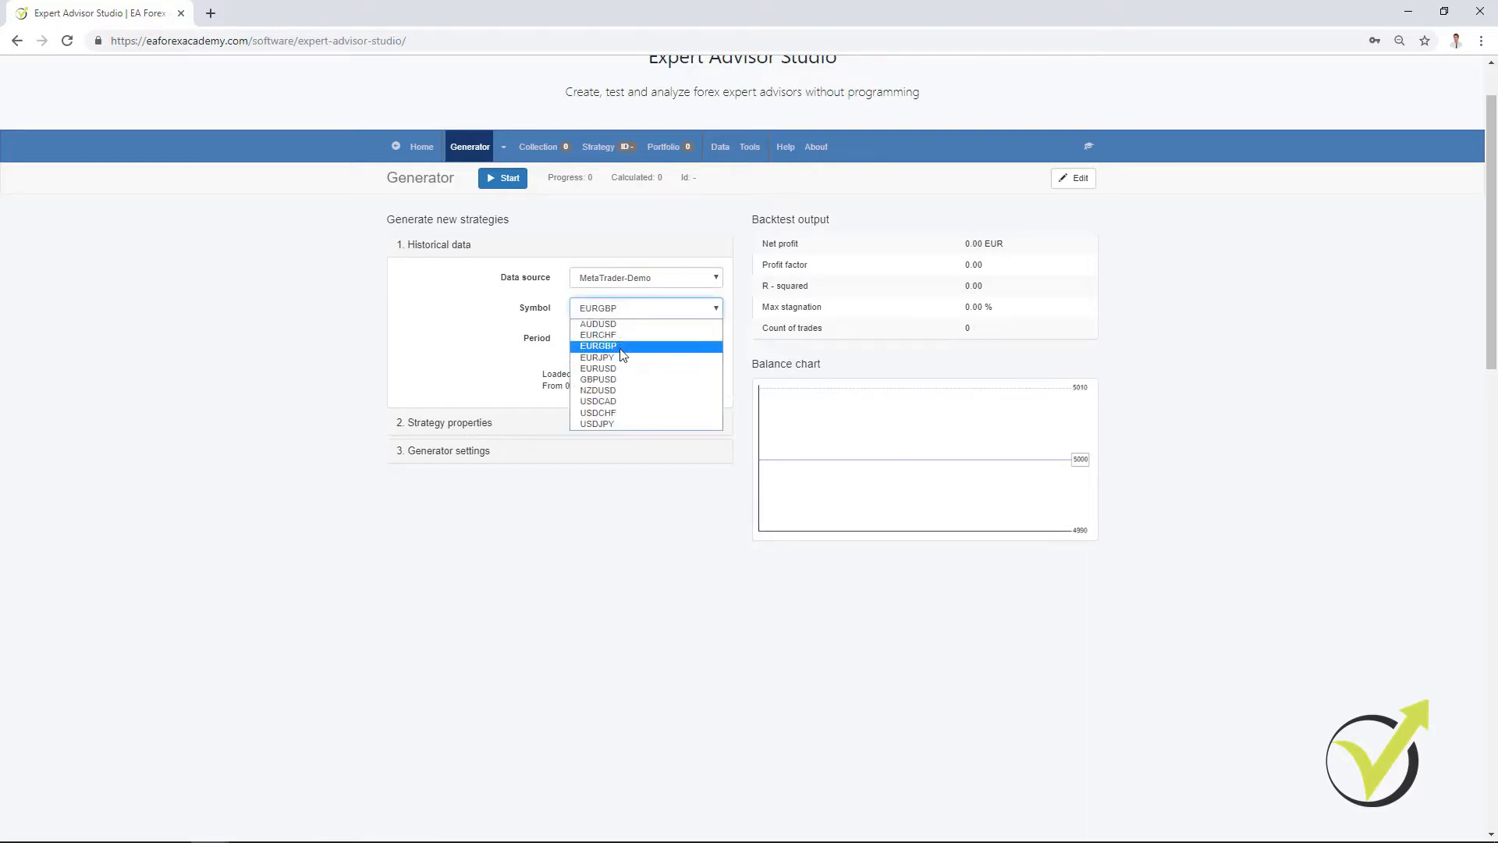
pyautogui.click(621, 345)
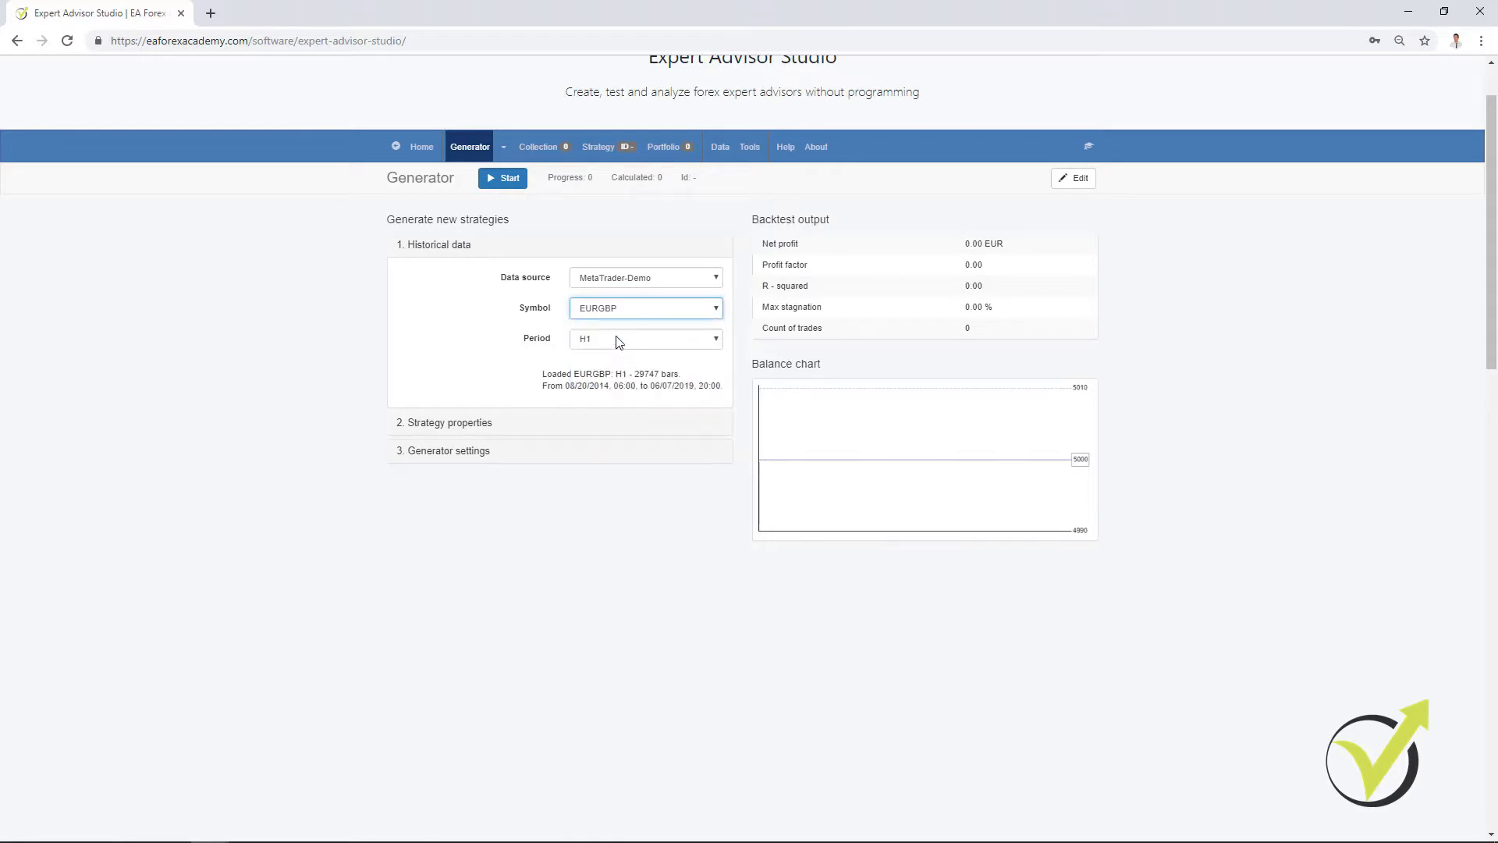
pyautogui.click(617, 338)
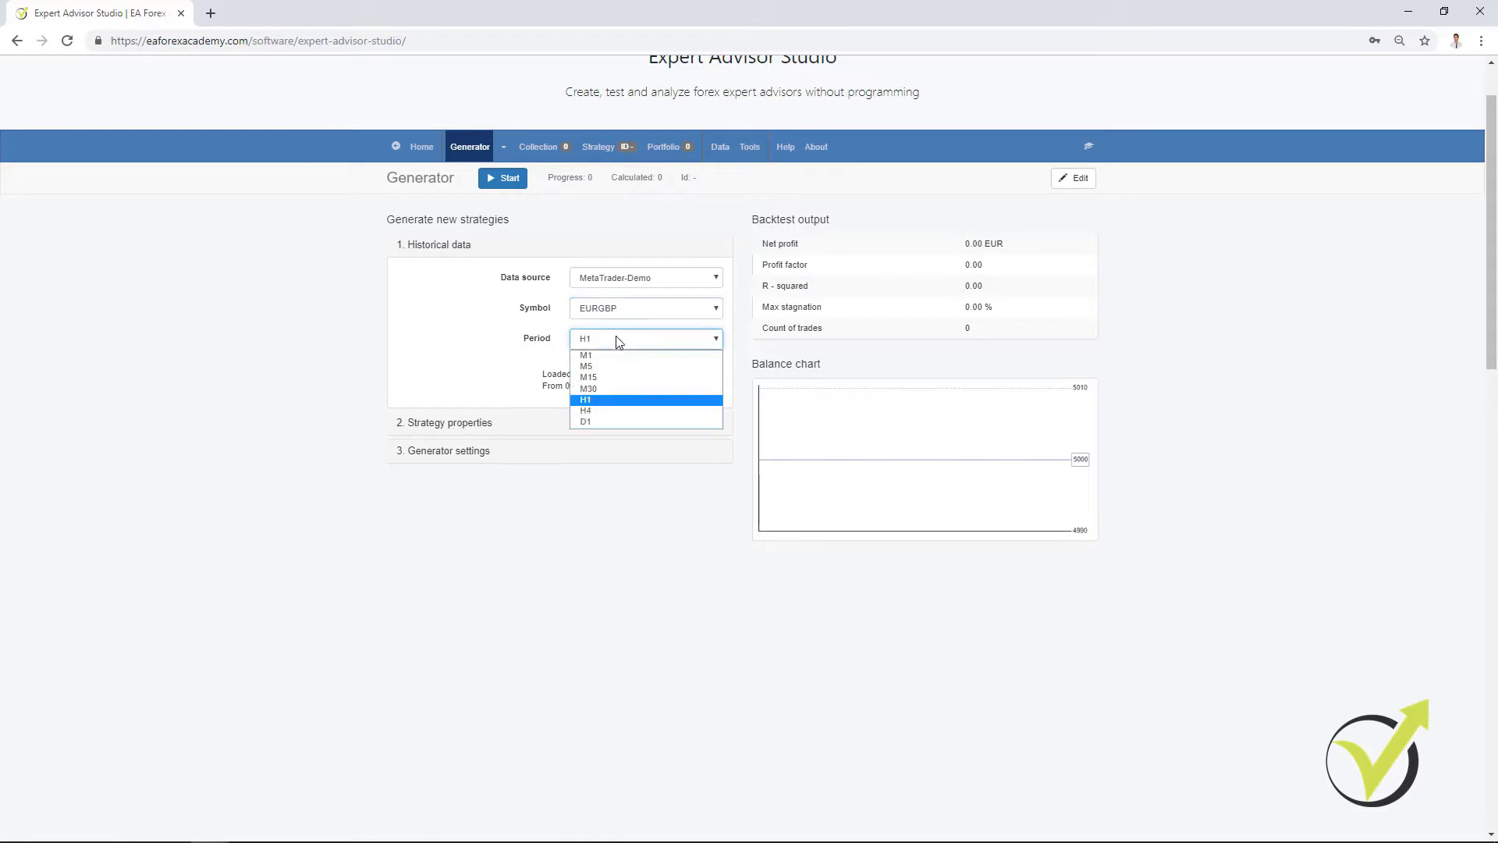
pyautogui.click(620, 377)
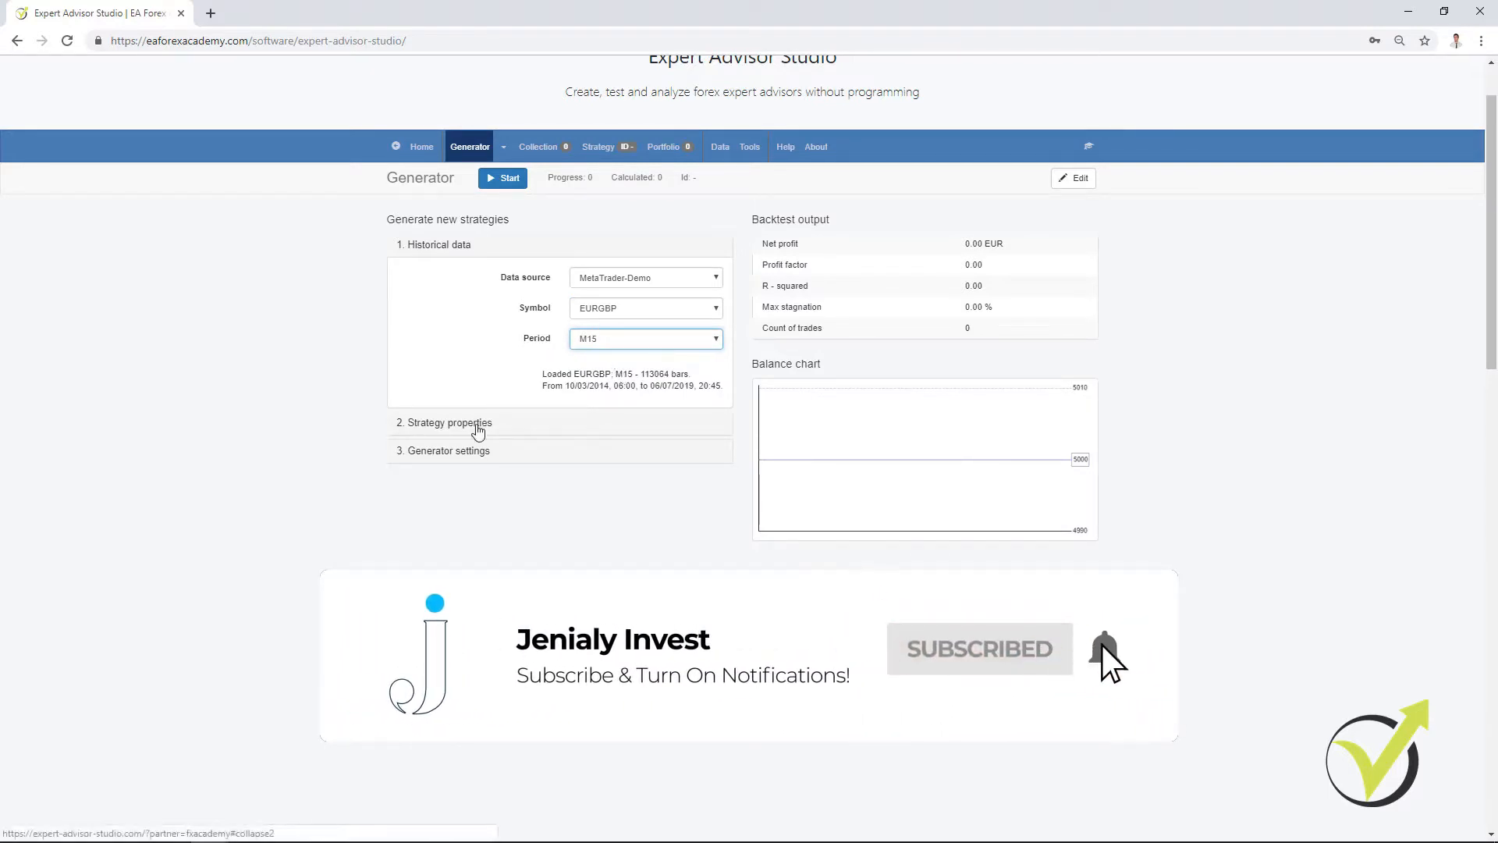
# Step: In the strategy properties, set Stop Loss to Always use with the type Fixed or Trailing
pyautogui.click(478, 430)
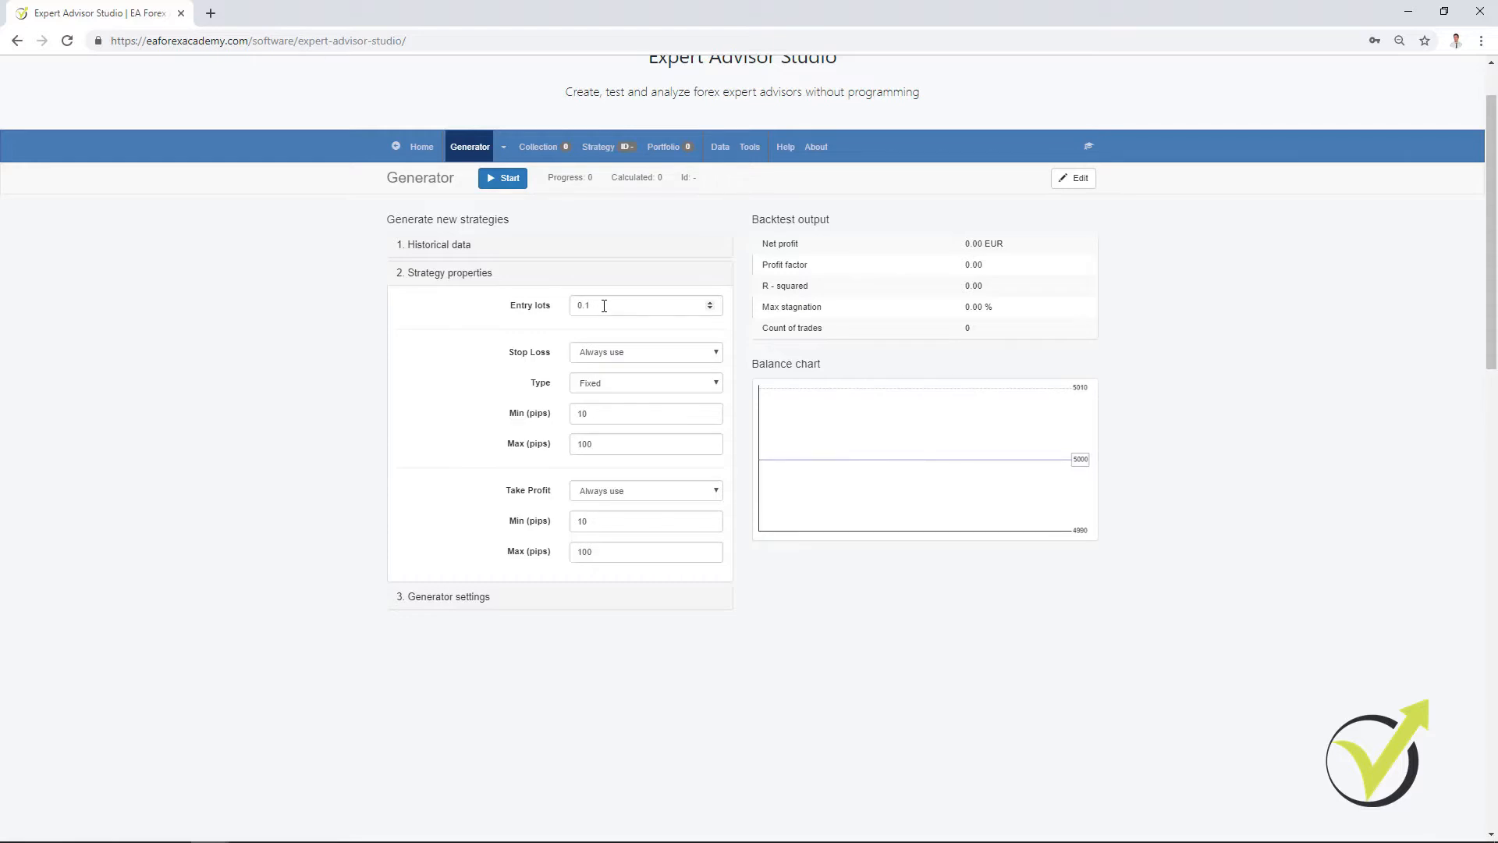
pyautogui.click(619, 356)
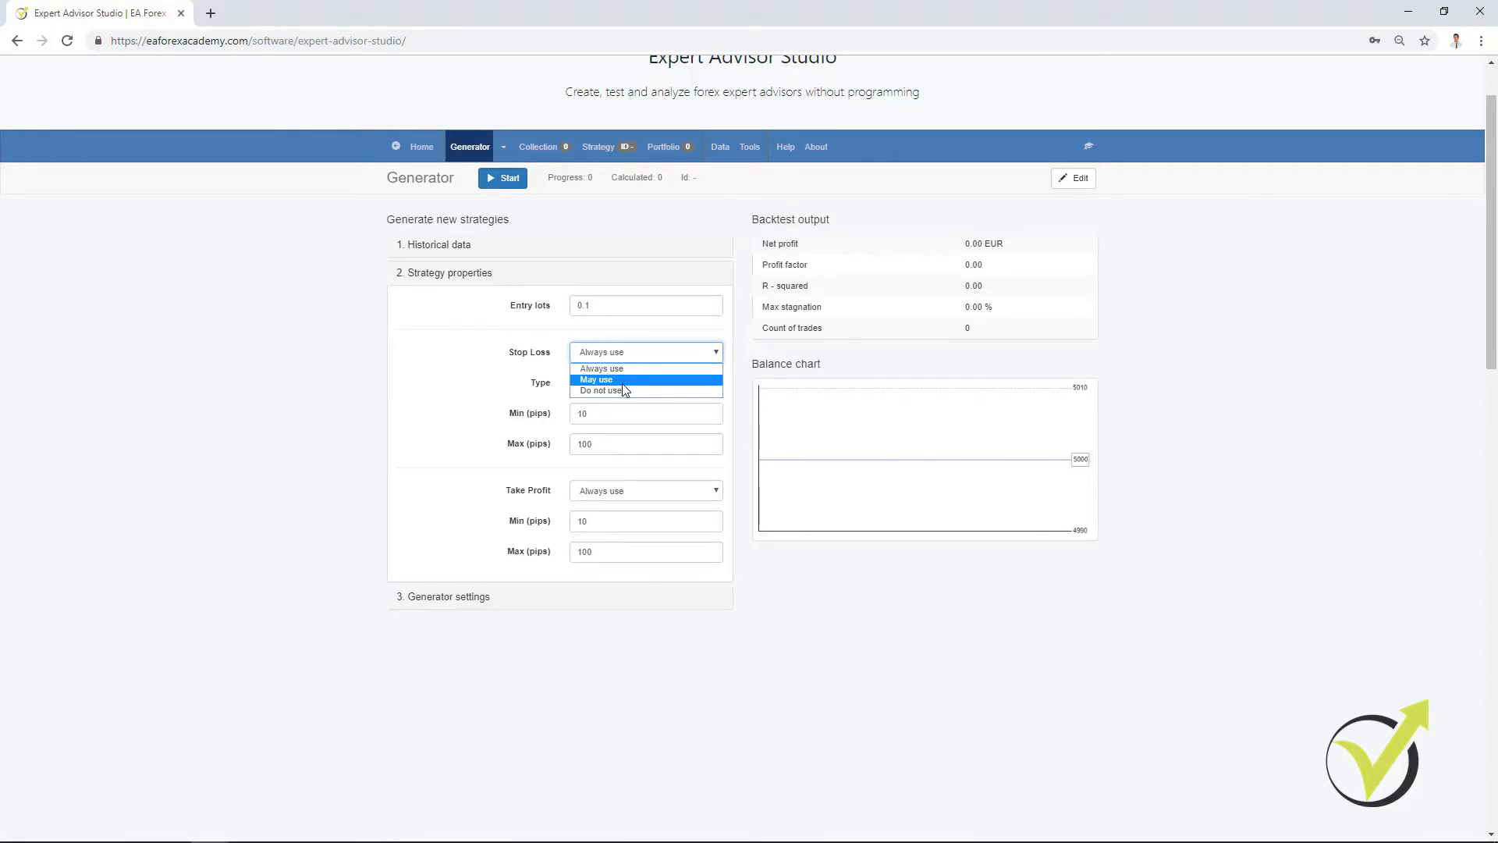
pyautogui.click(623, 390)
pyautogui.click(617, 356)
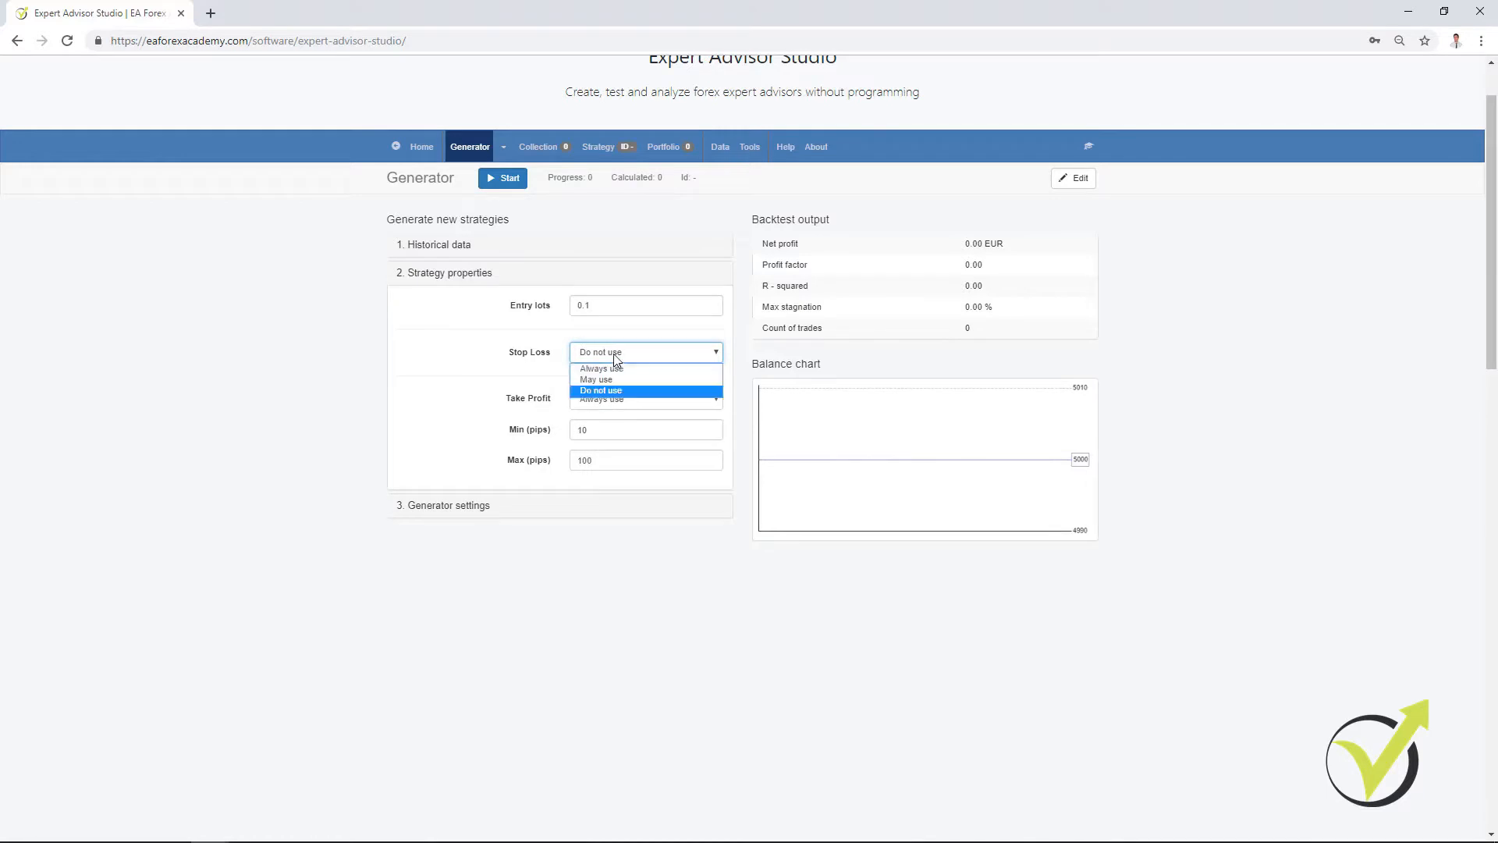
pyautogui.click(613, 369)
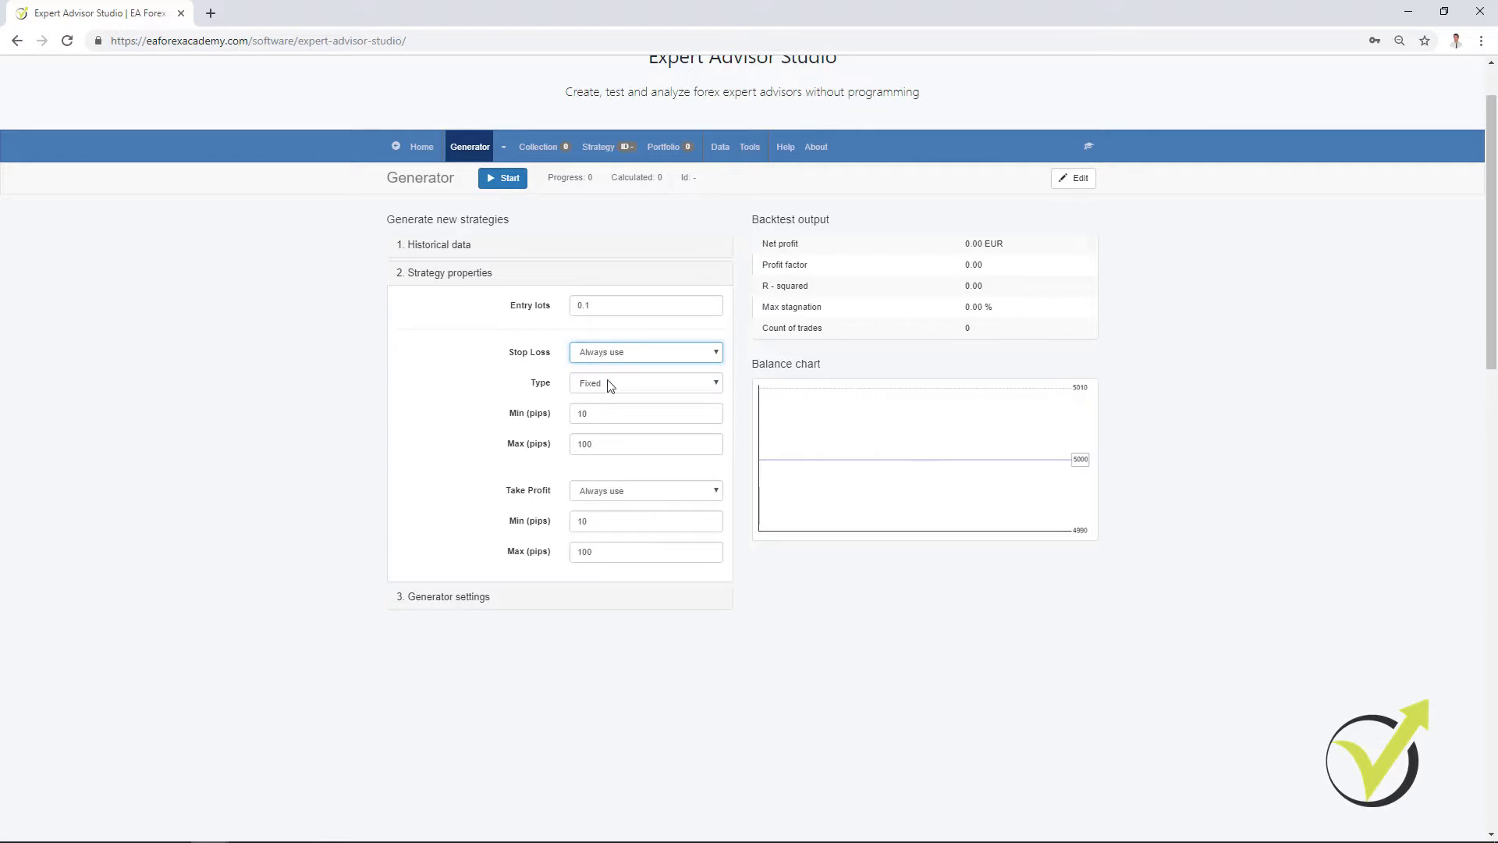
pyautogui.click(607, 381)
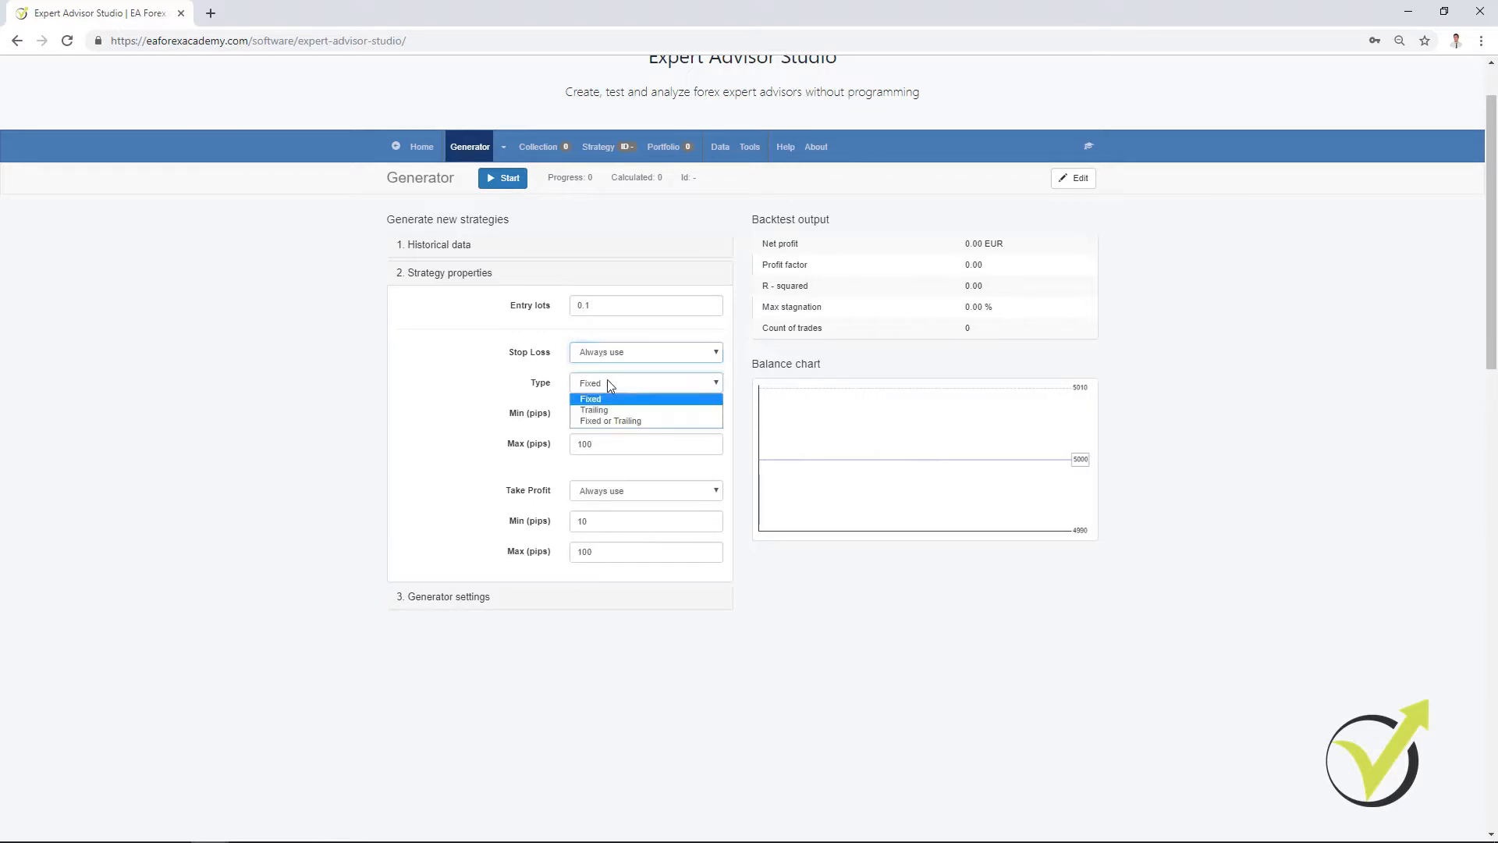
pyautogui.click(611, 420)
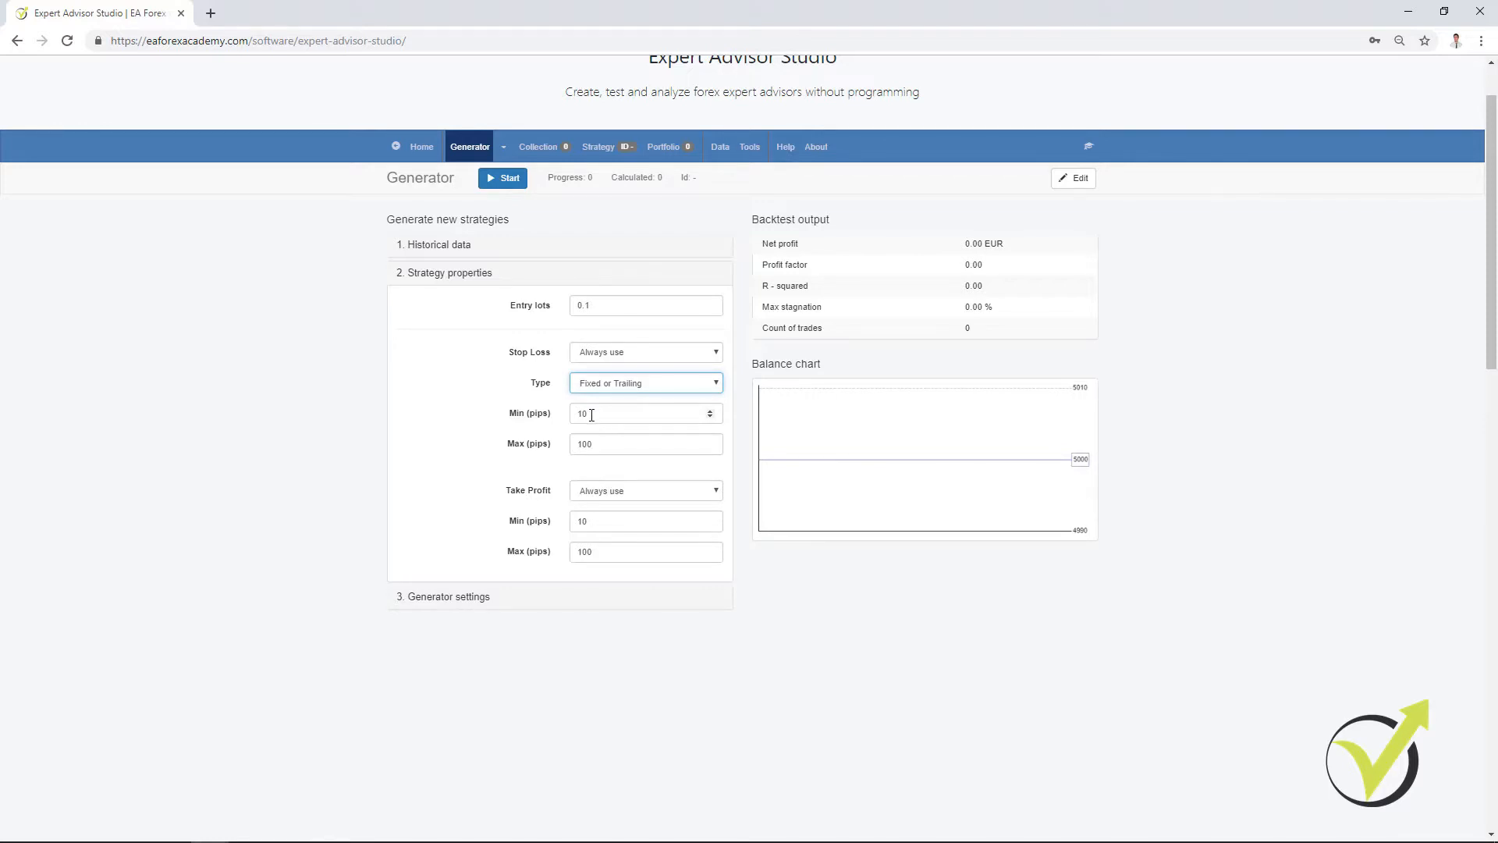
# Step: Set the Stop Loss minimum to 50 pips and the Take Profit maximum to 50 pips
pyautogui.moveTo(589, 413); pyautogui.dragTo(548, 410)
pyautogui.write('50')
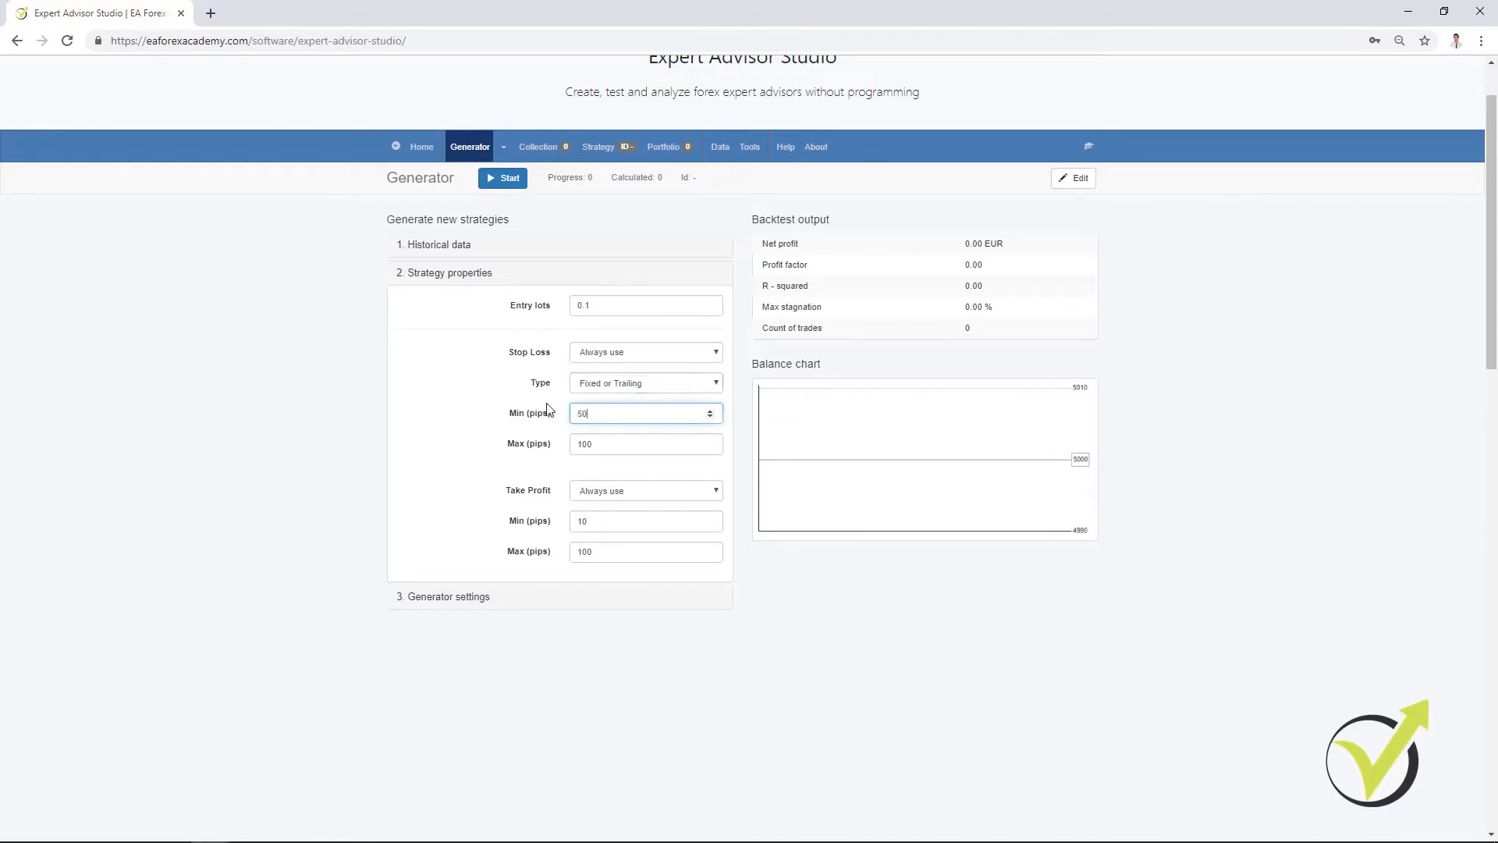
pyautogui.click(612, 521)
pyautogui.moveTo(595, 551); pyautogui.dragTo(559, 565)
pyautogui.write('50')
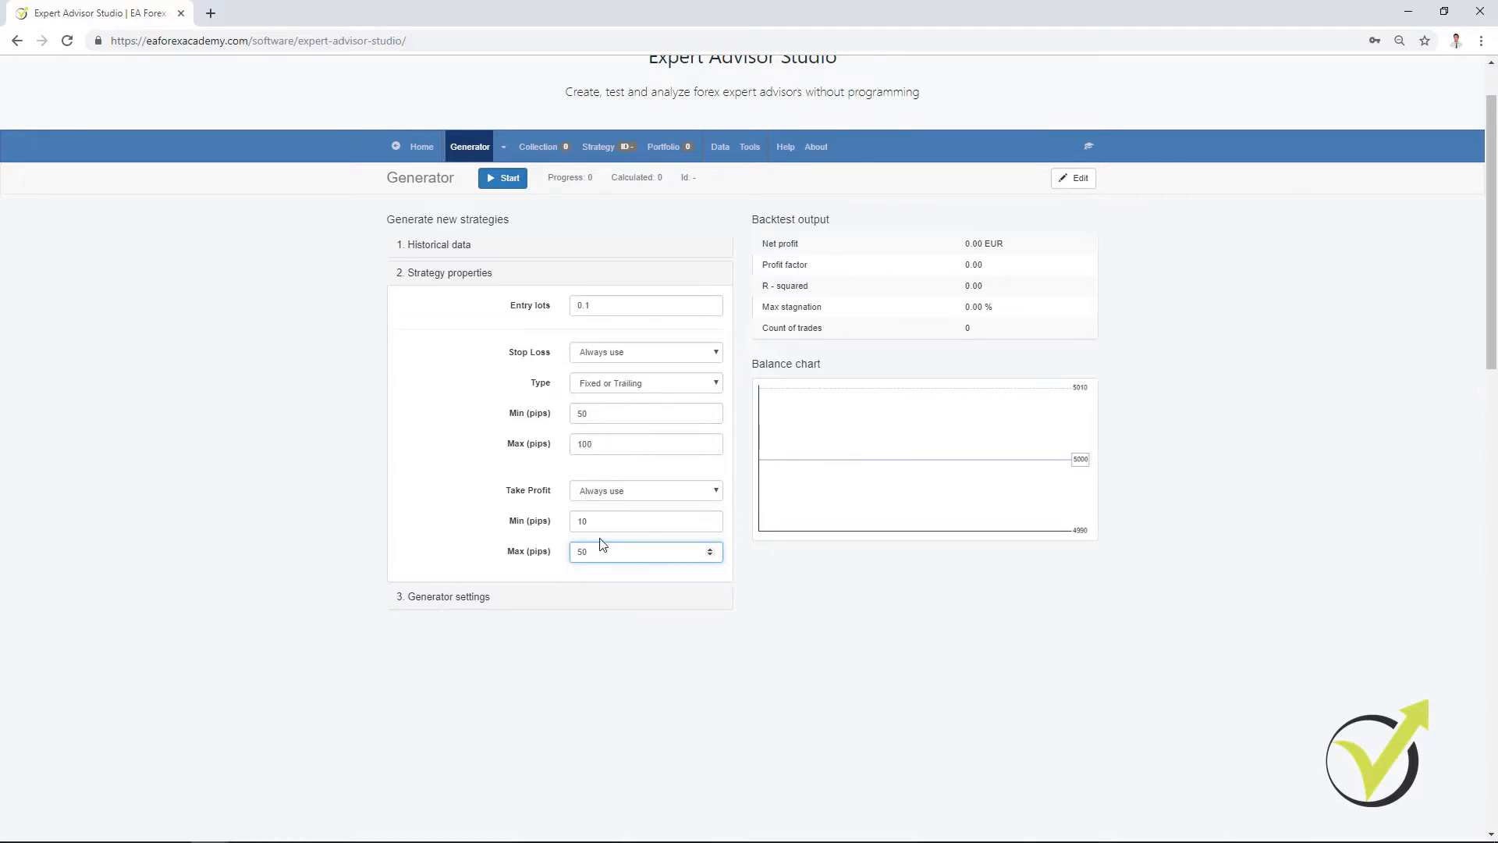
# Step: Set the Stop Loss range to 10–50 pips and the Take Profit range to 50–100 pips
pyautogui.doubleClick(602, 413)
pyautogui.write('10')
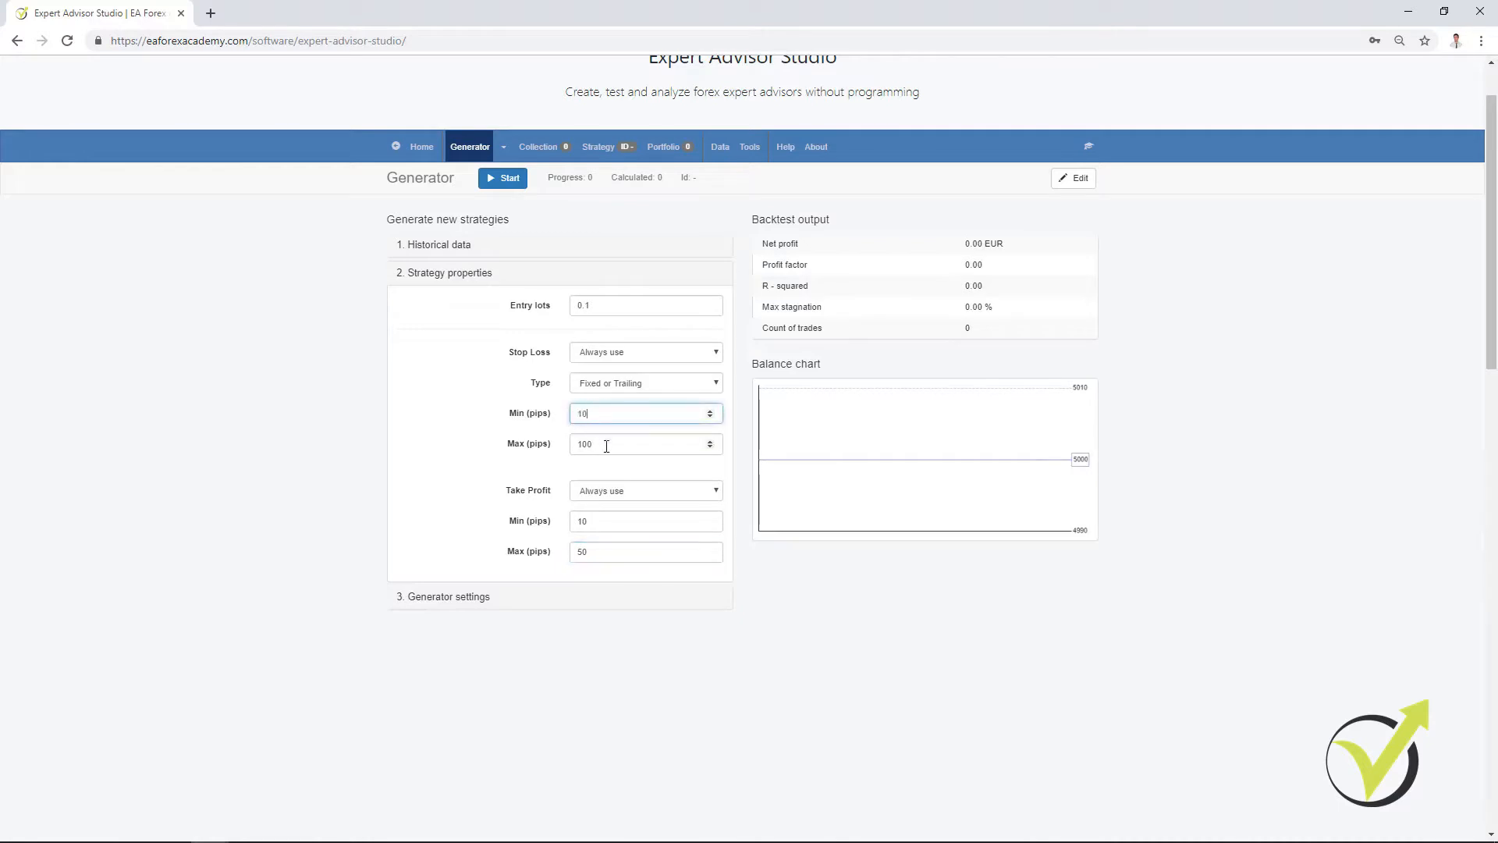
pyautogui.press('Tab')
pyautogui.write('50')
pyautogui.doubleClick(611, 518)
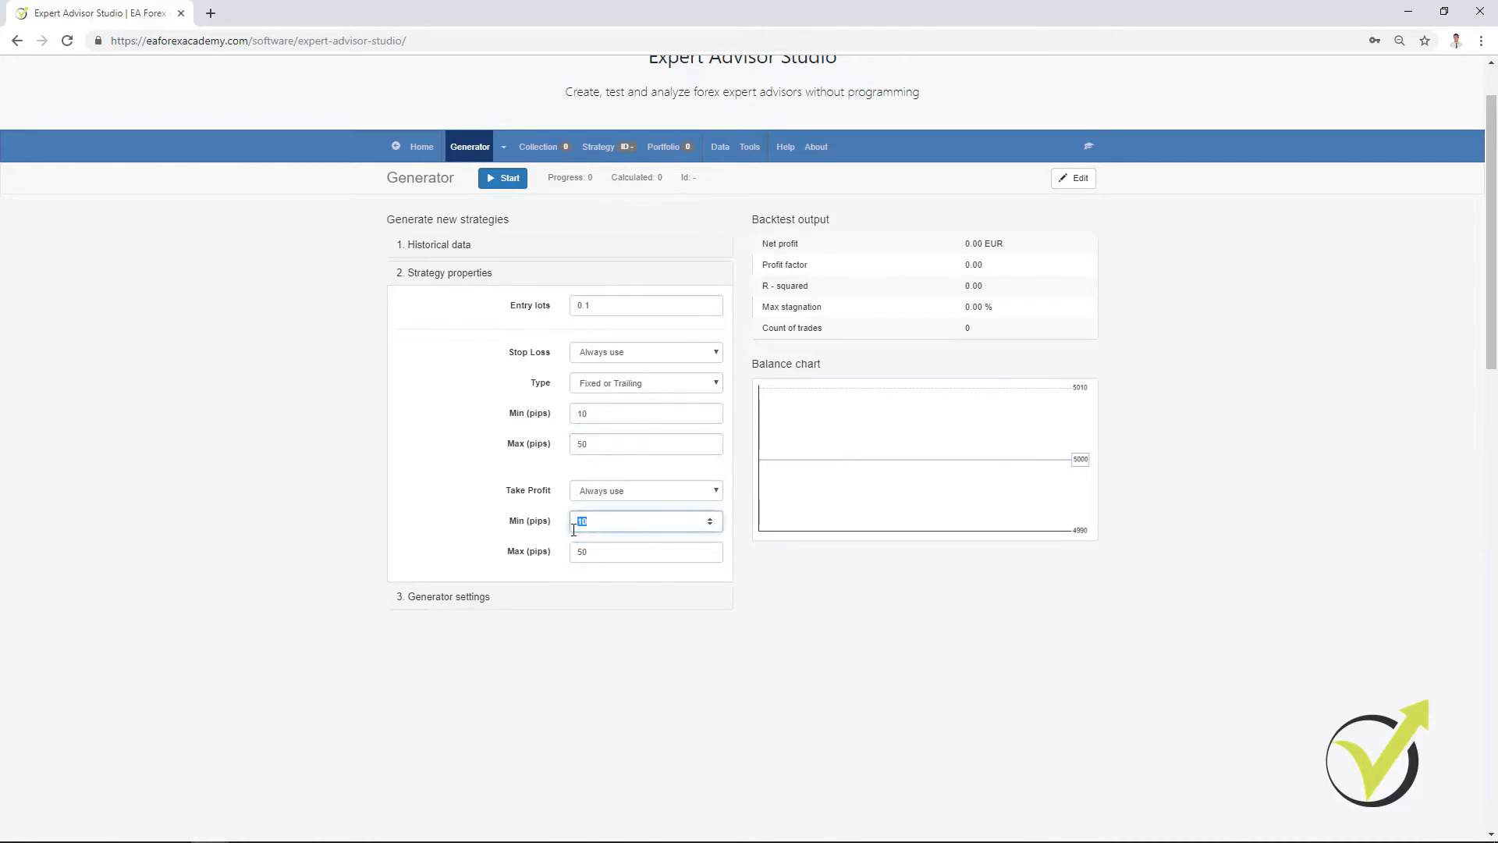
pyautogui.write('50')
pyautogui.press('Tab')
pyautogui.write('100')
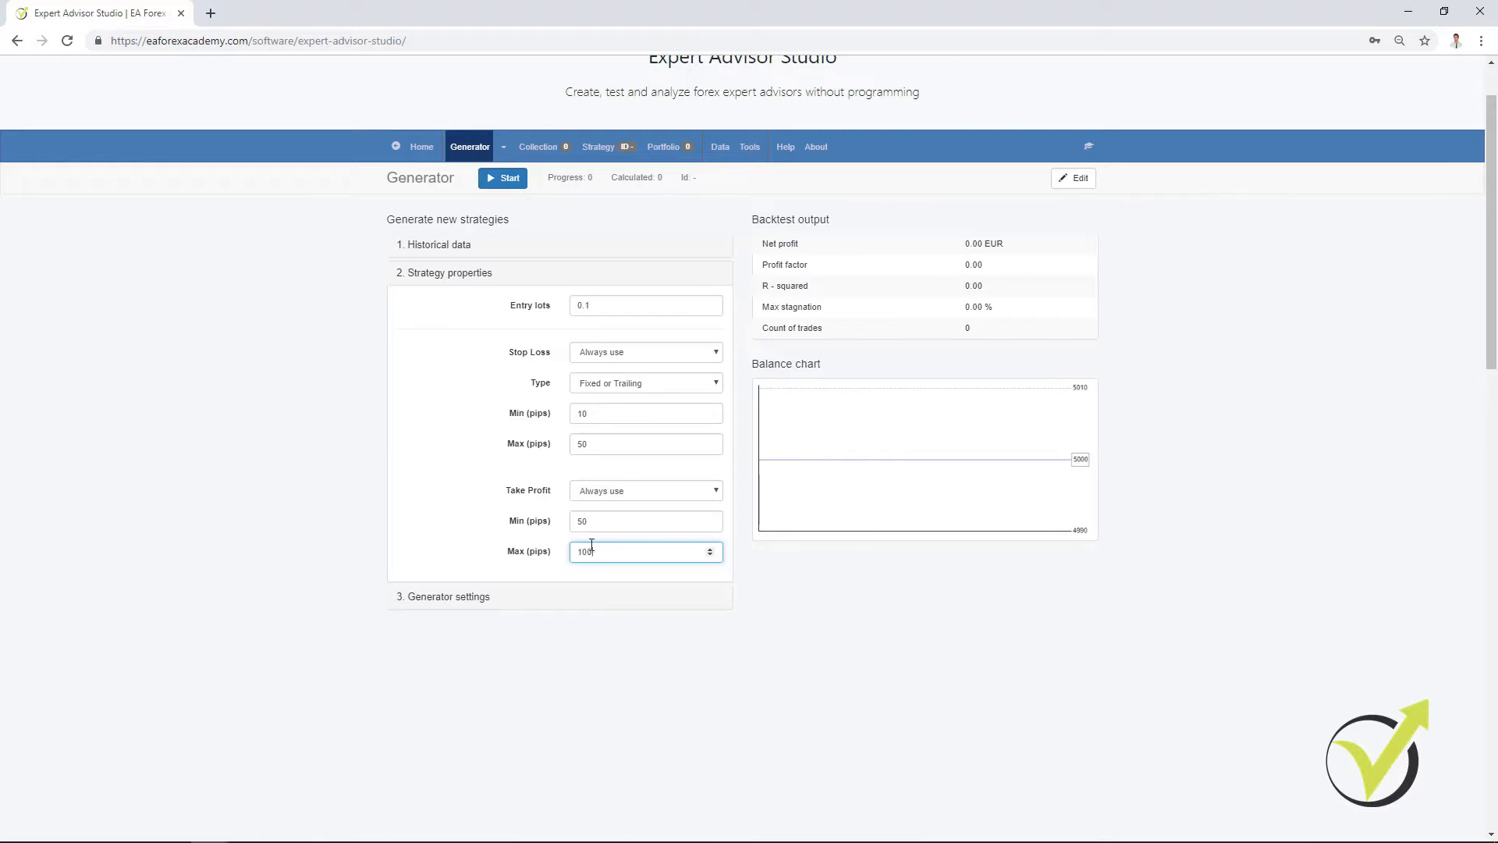
# Step: Set the Stop Loss range to 50–100 pips and the Take Profit range to 10–50 pips
pyautogui.doubleClick(591, 412)
pyautogui.write('50')
pyautogui.press('Tab')
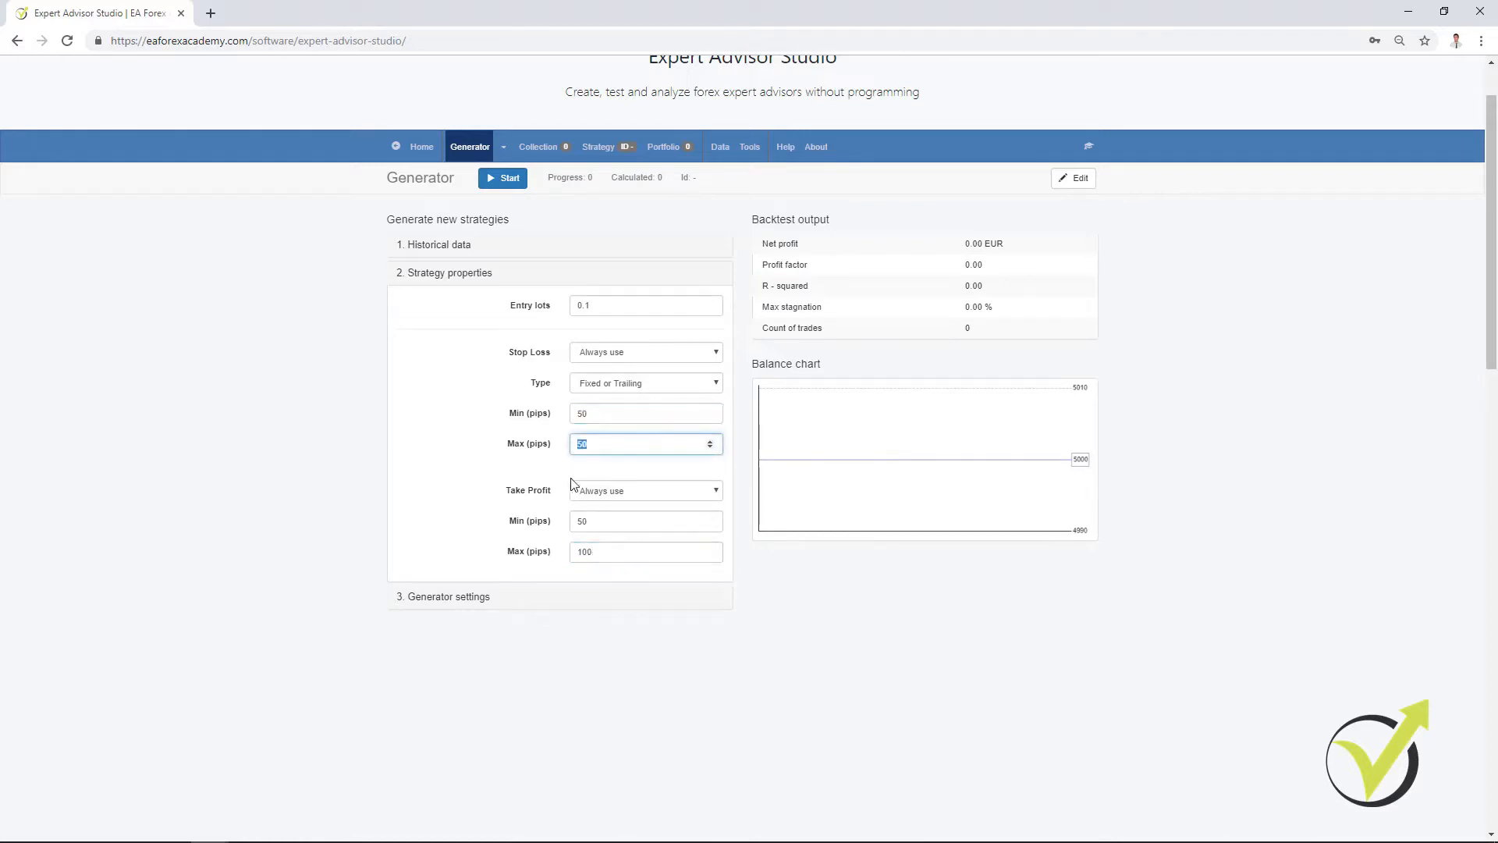
pyautogui.write('100')
pyautogui.doubleClick(602, 523)
pyautogui.write('1')
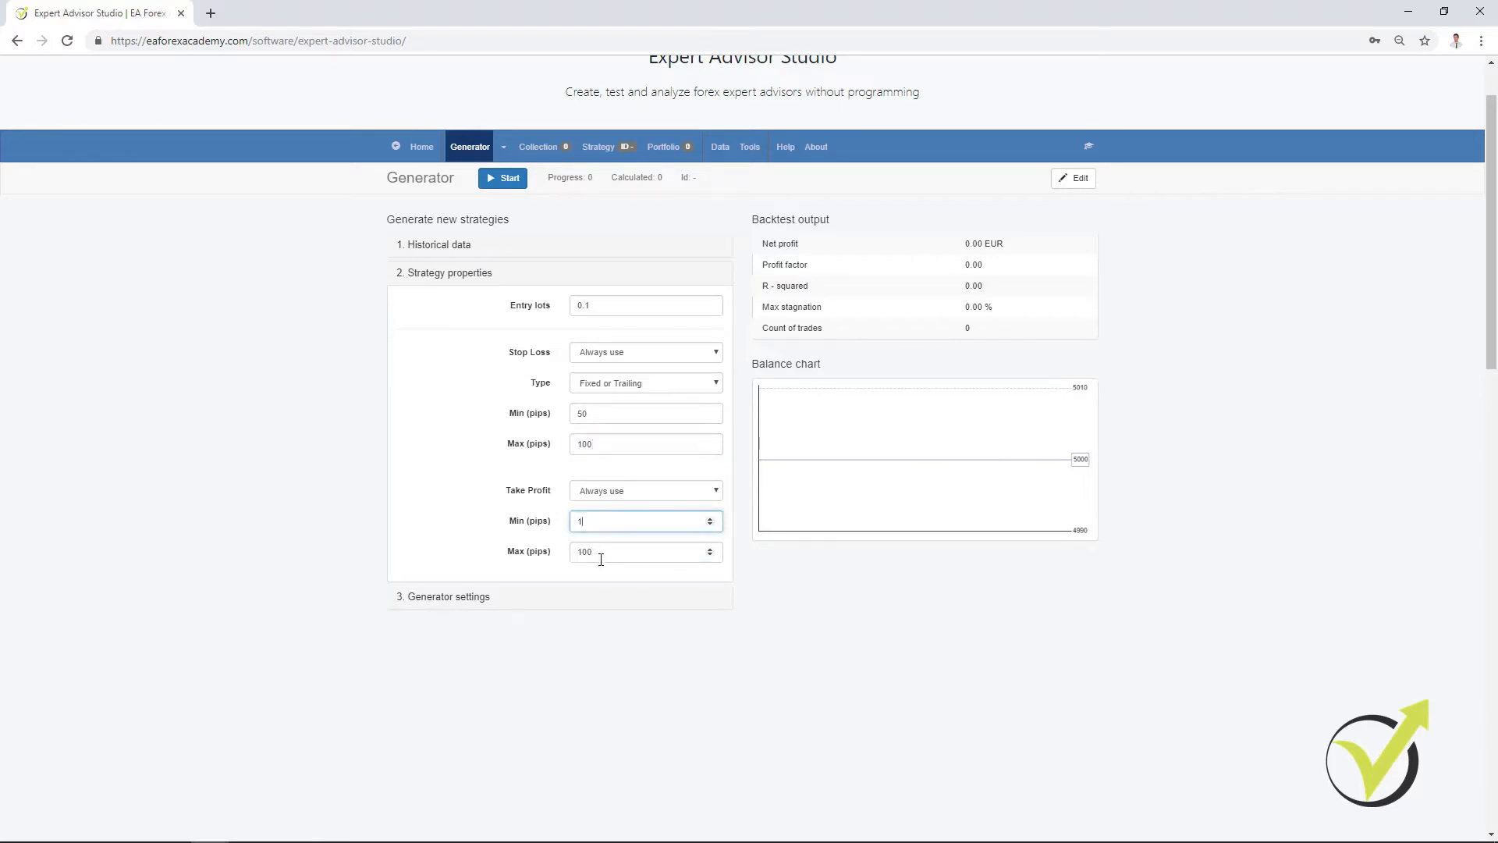
pyautogui.write('0')
pyautogui.press('Tab')
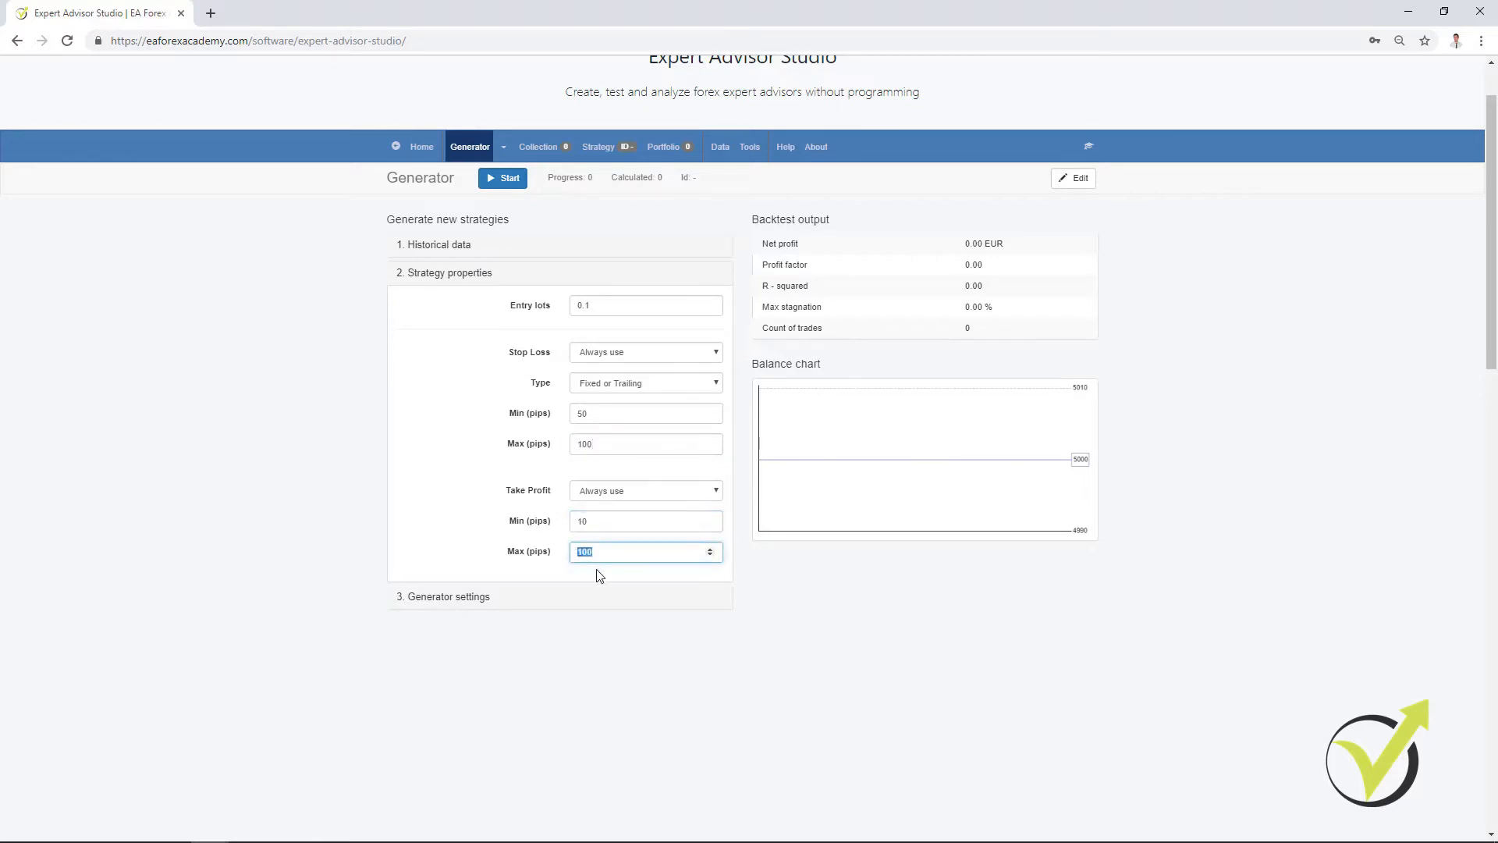
pyautogui.write('50')
# Step: Set the Stop Loss minimum to 10 pips and the Take Profit maximum to 100 pips, with Take Profit on Always use
pyautogui.doubleClick(605, 412)
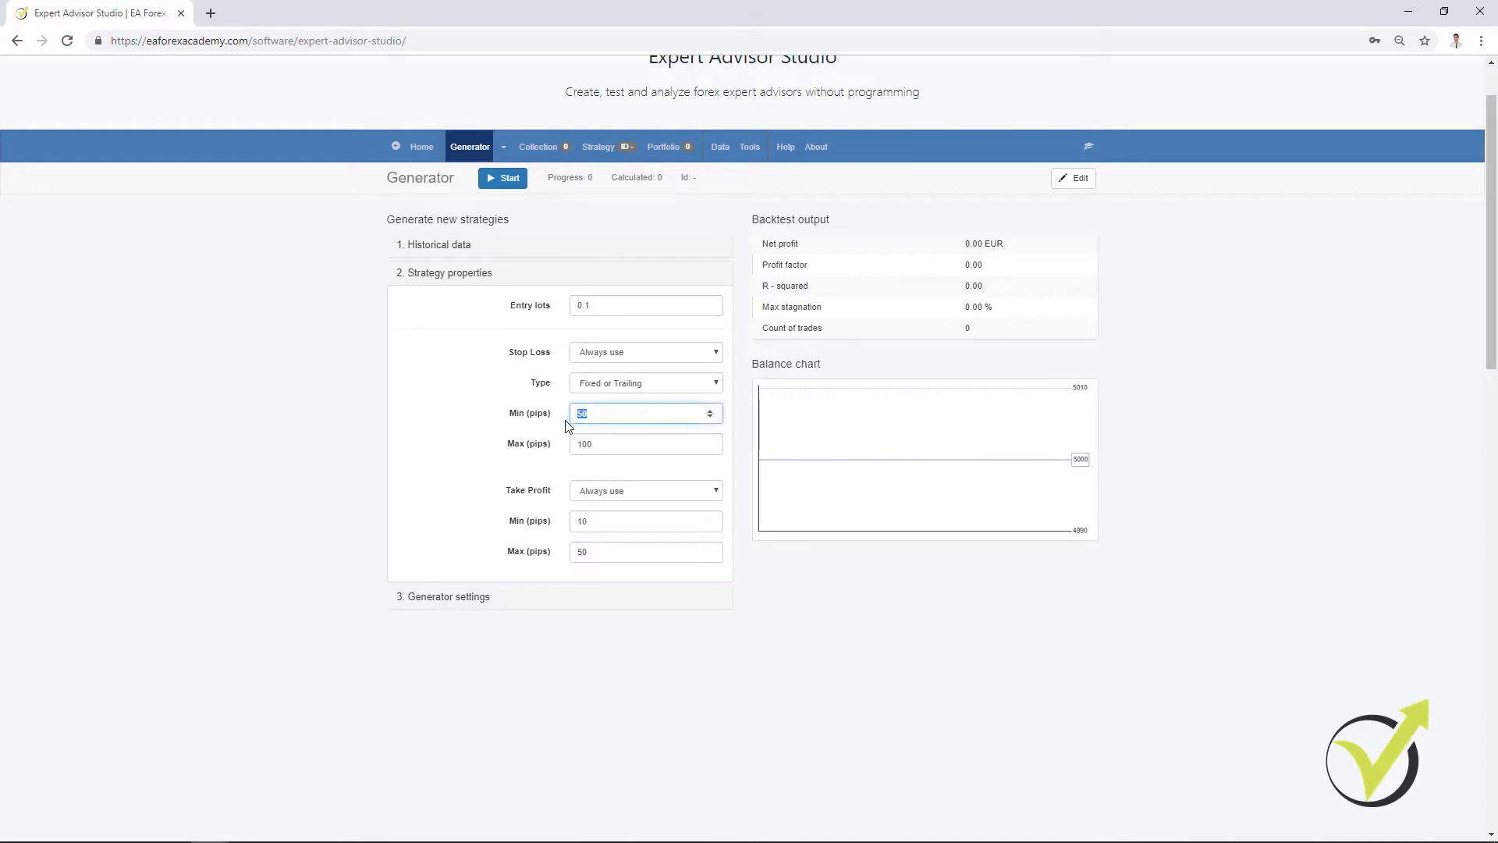
pyautogui.write('10')
pyautogui.doubleClick(586, 556)
pyautogui.write('100')
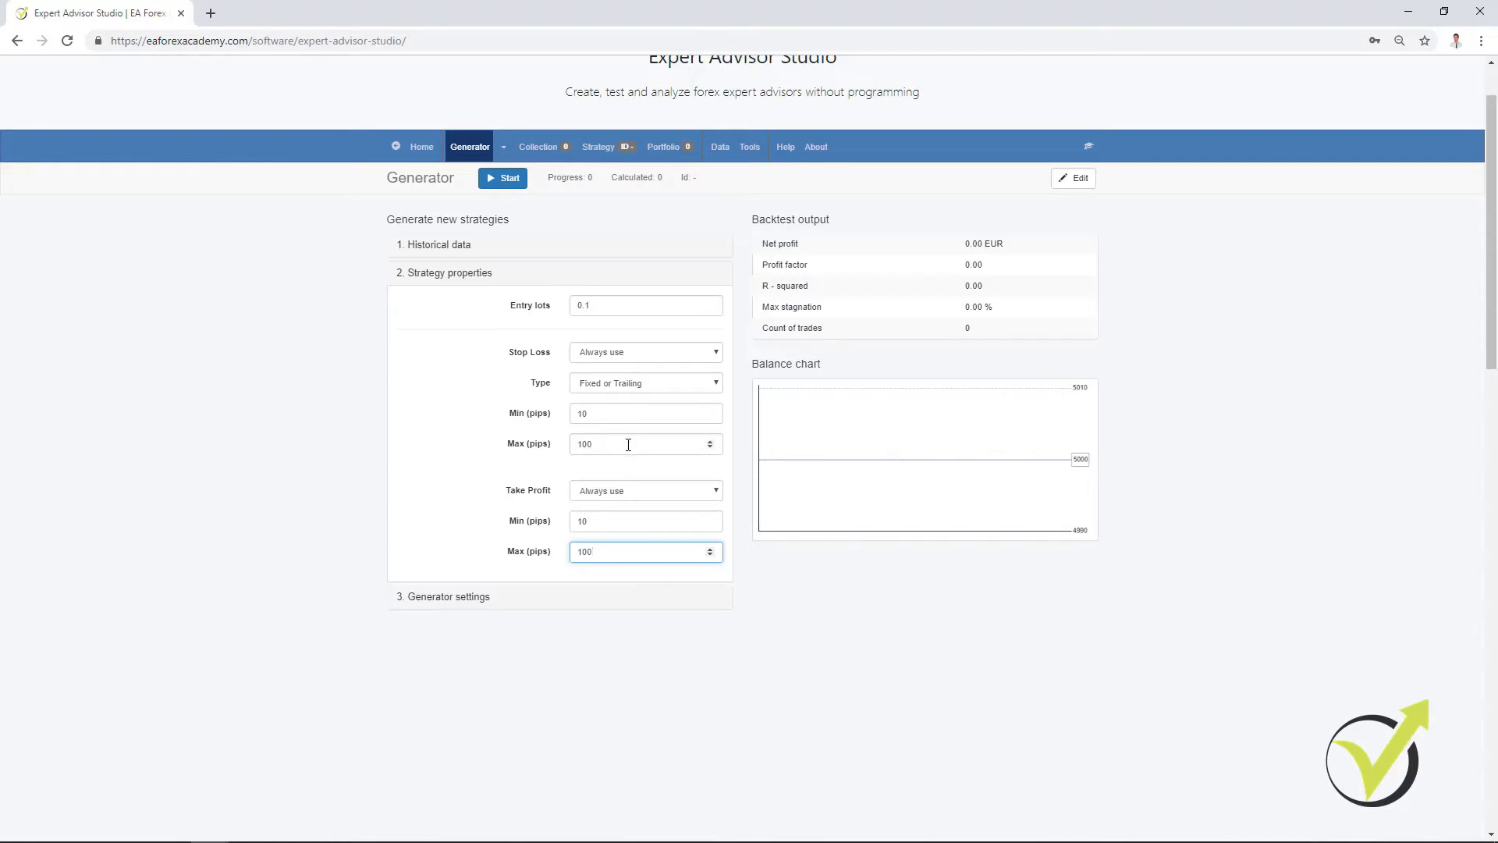
pyautogui.click(632, 490)
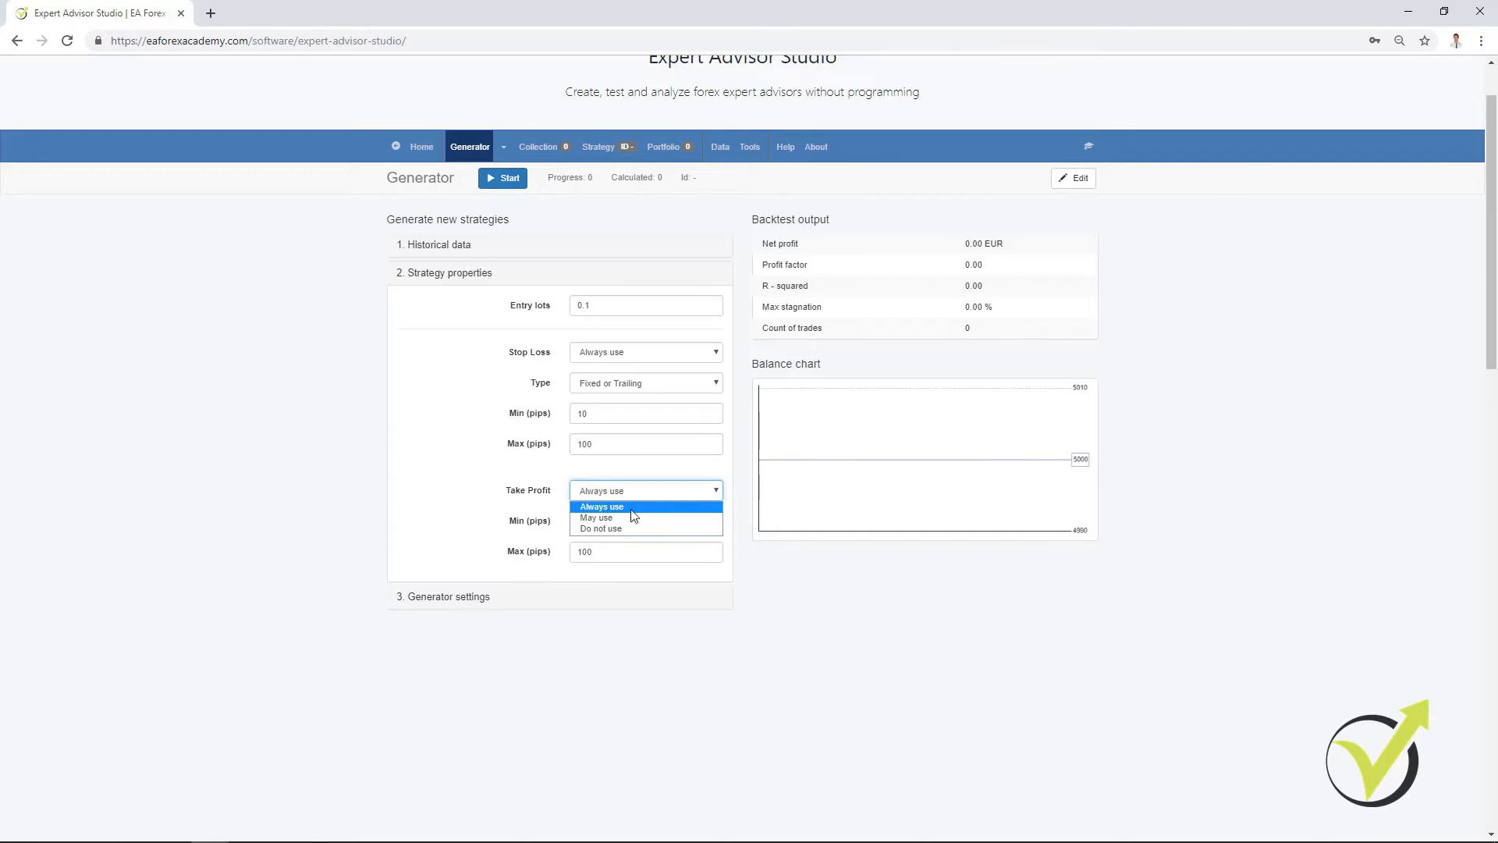
pyautogui.click(633, 510)
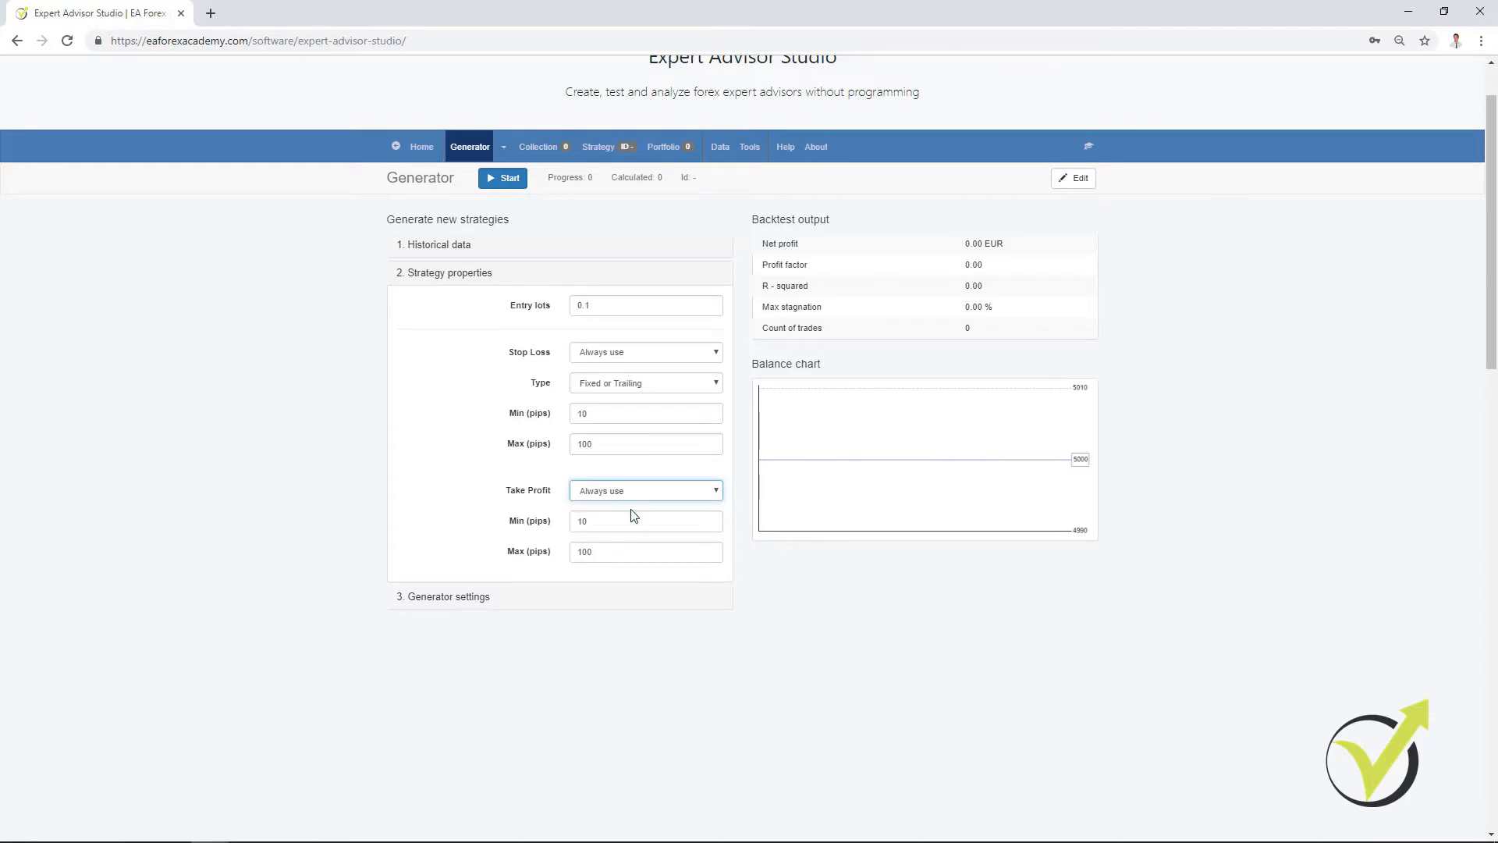
# Step: In the generator settings, choose Net balance for Search best and In sample for Out of Sample
pyautogui.click(466, 601)
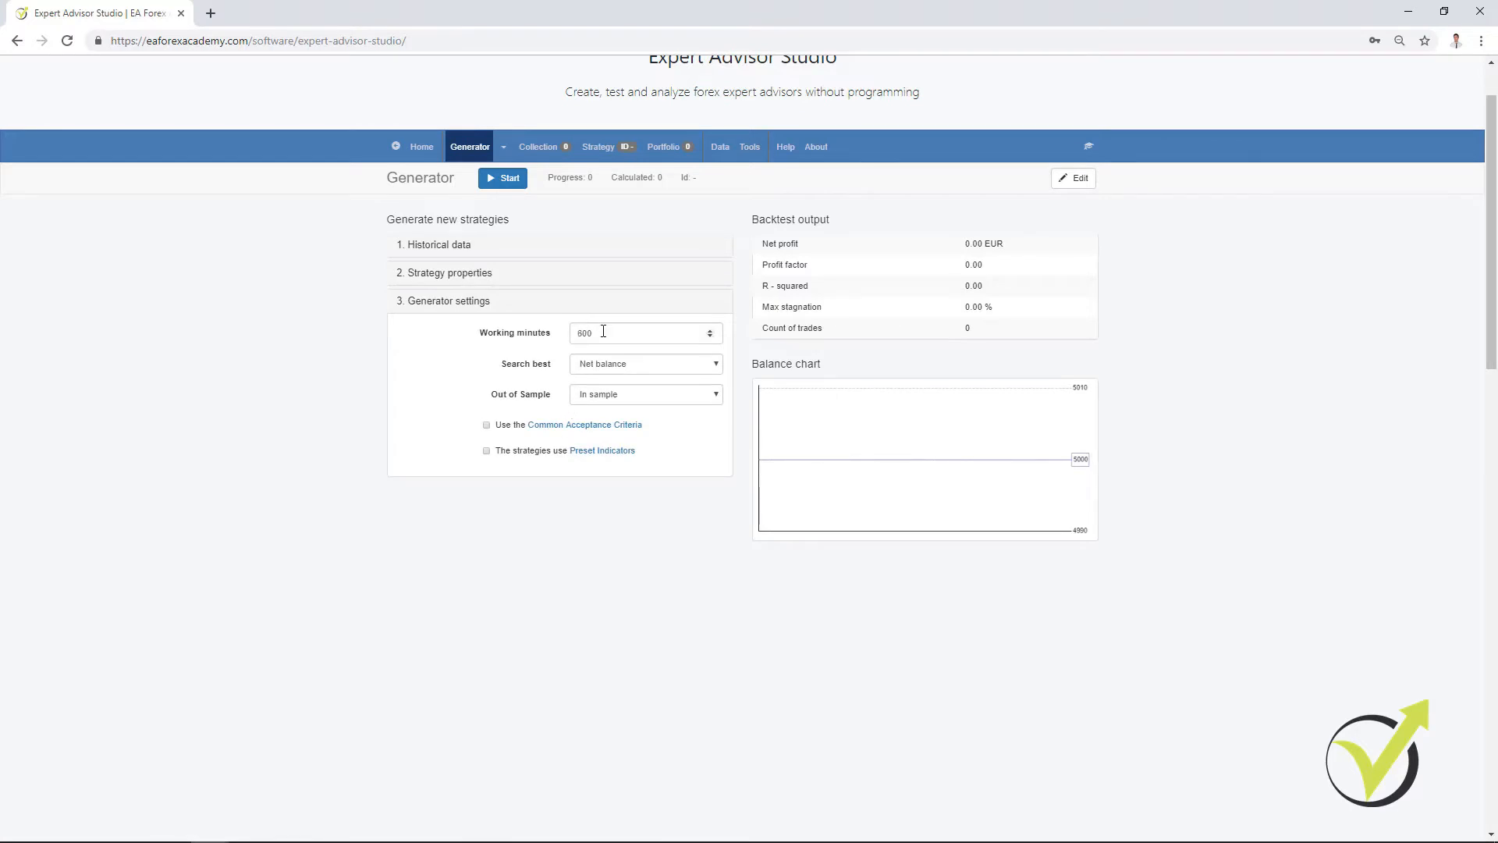
pyautogui.moveTo(603, 332); pyautogui.dragTo(558, 339)
pyautogui.click(619, 338)
pyautogui.click(629, 366)
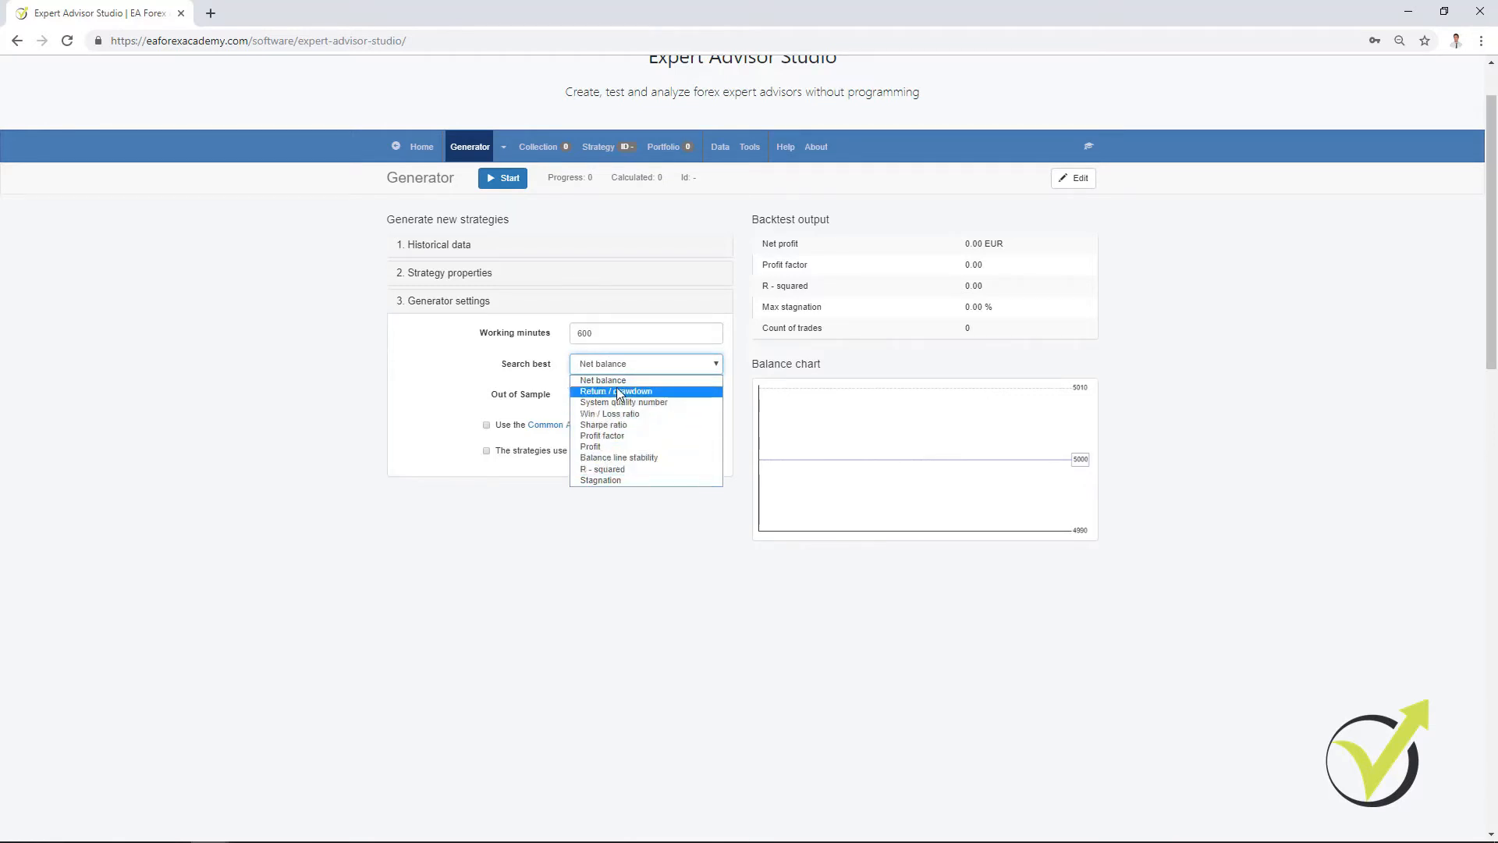
pyautogui.click(616, 384)
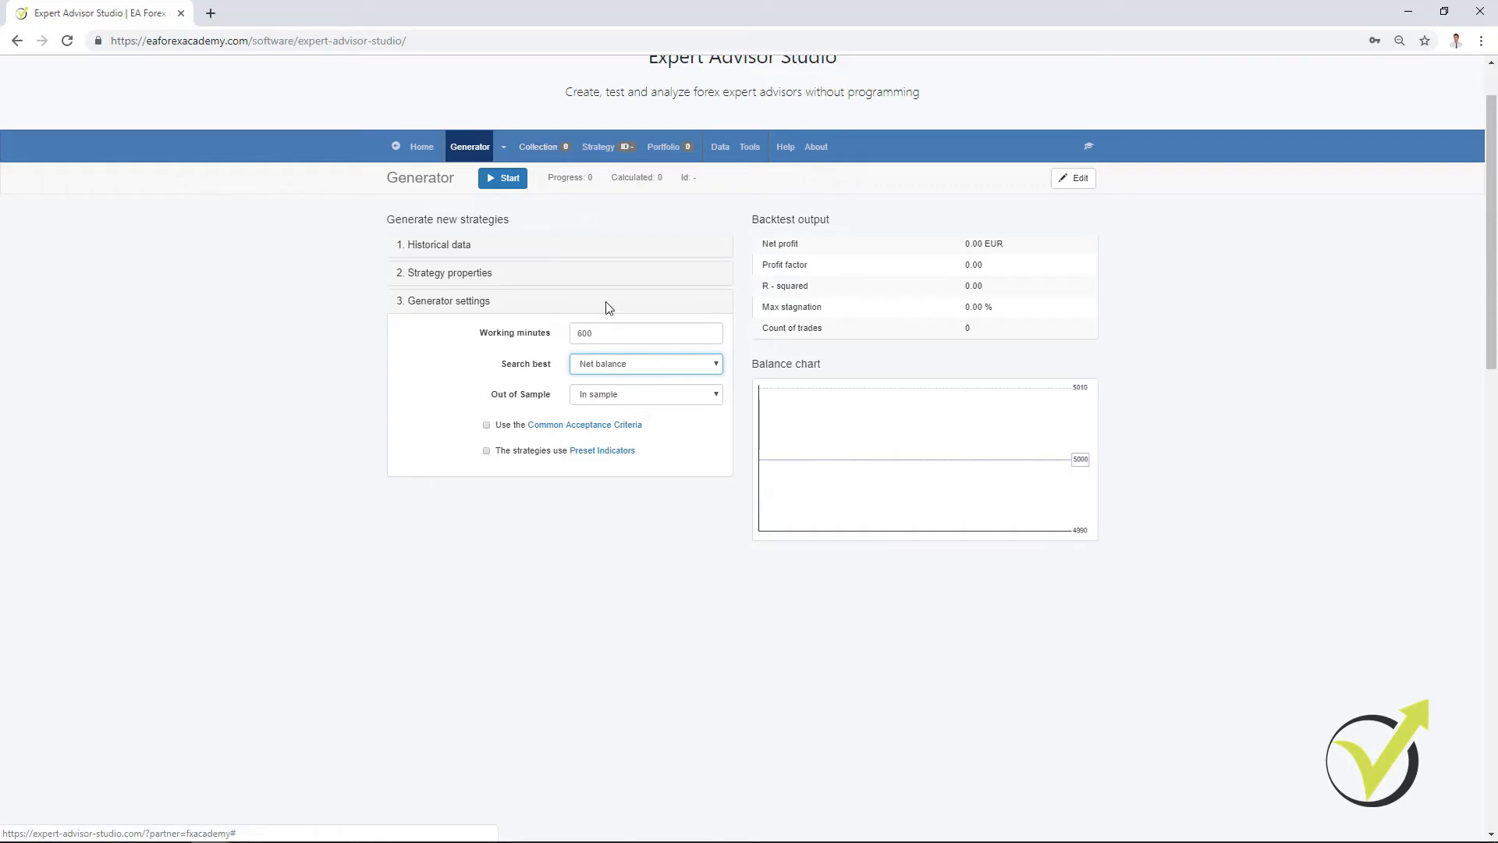
pyautogui.click(643, 401)
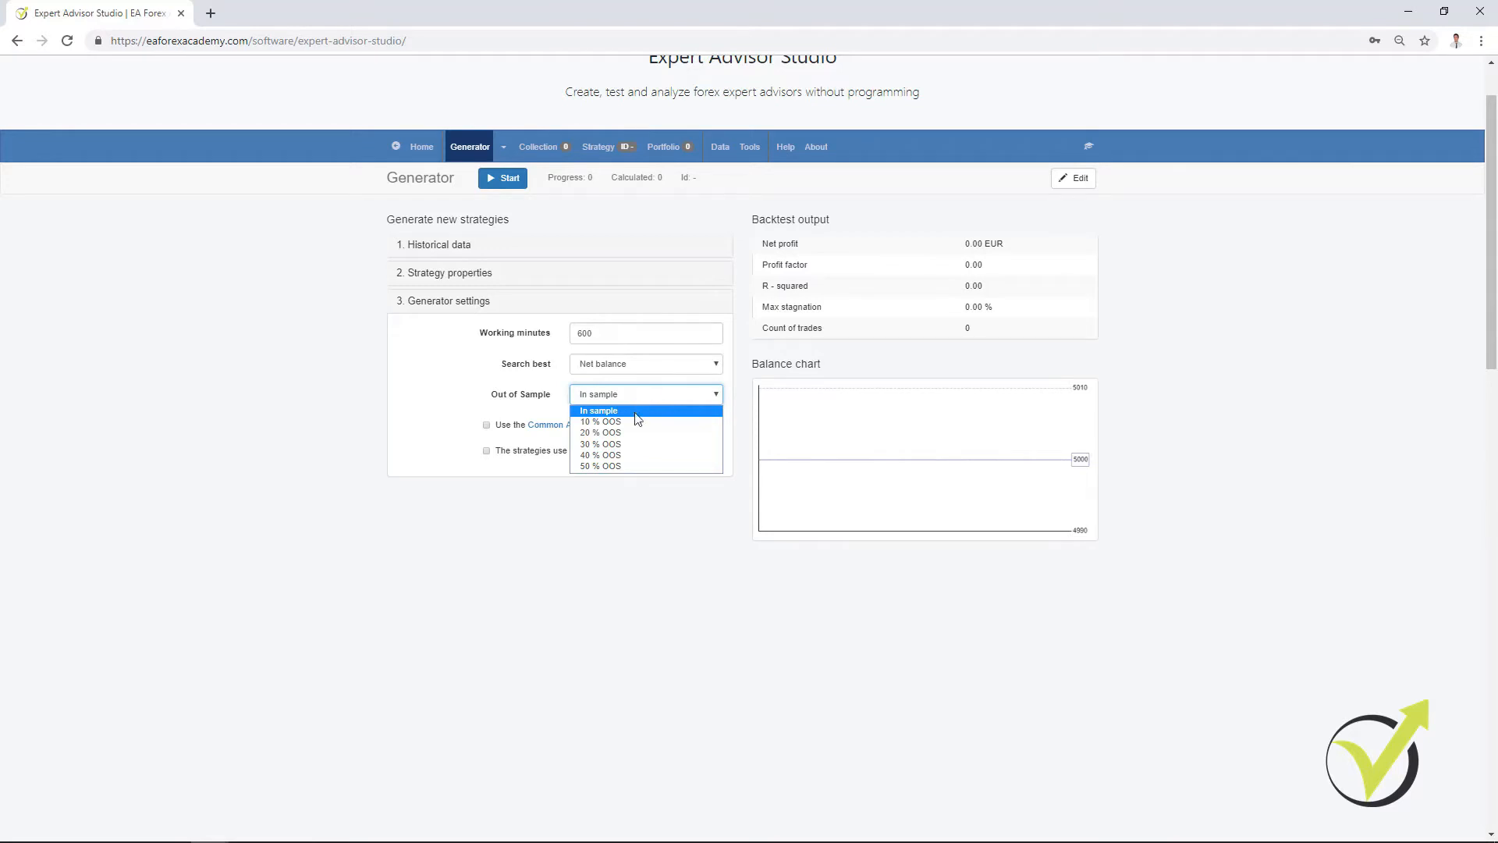
pyautogui.click(635, 414)
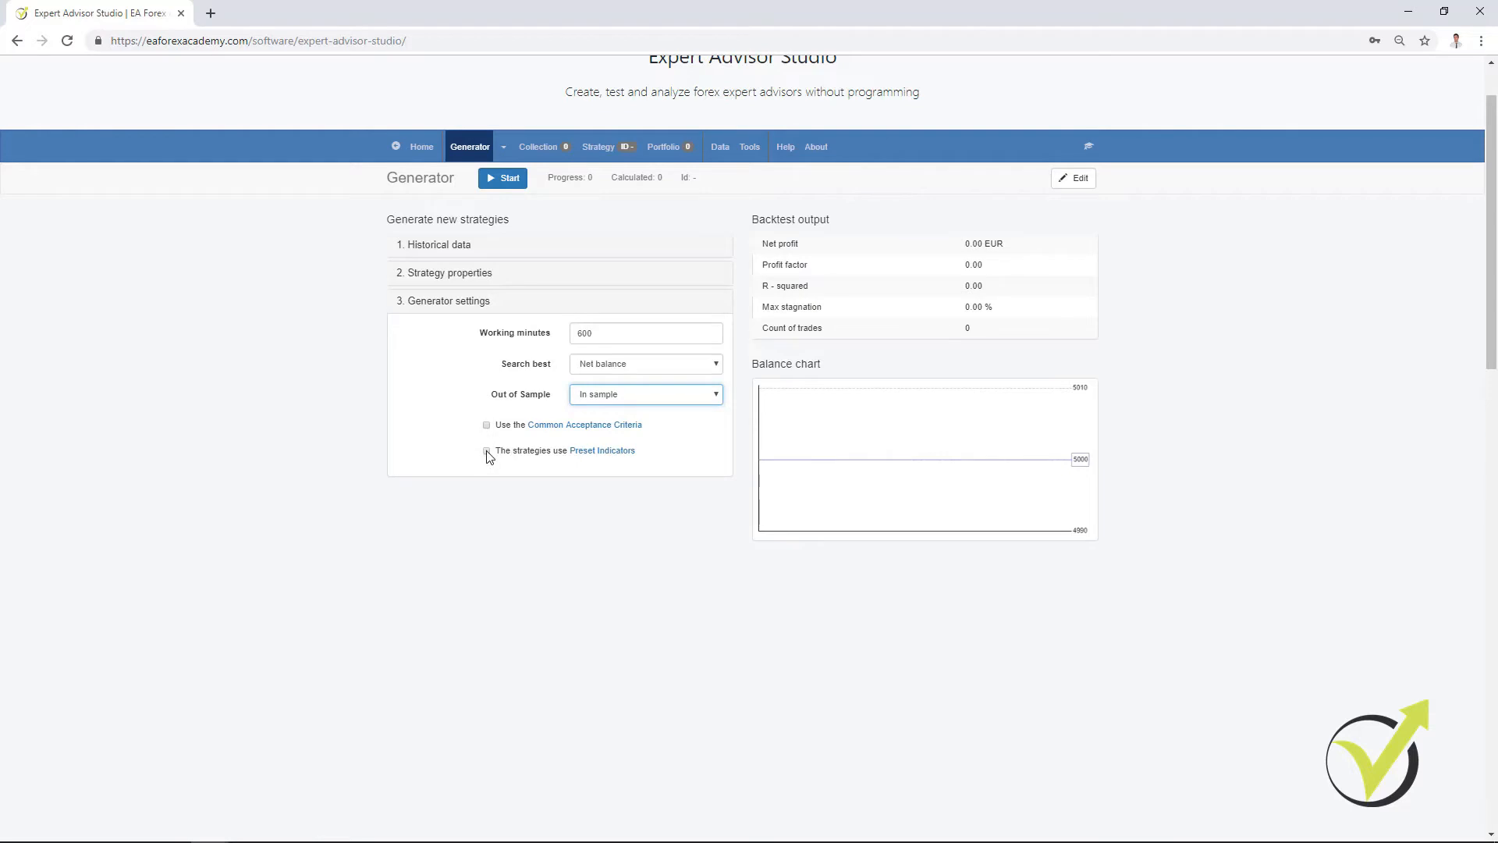
# Step: Set the minimum count of trades to 500 in the Common Acceptance Criteria for the complete backtest, and return to the generator settings
pyautogui.click(487, 425)
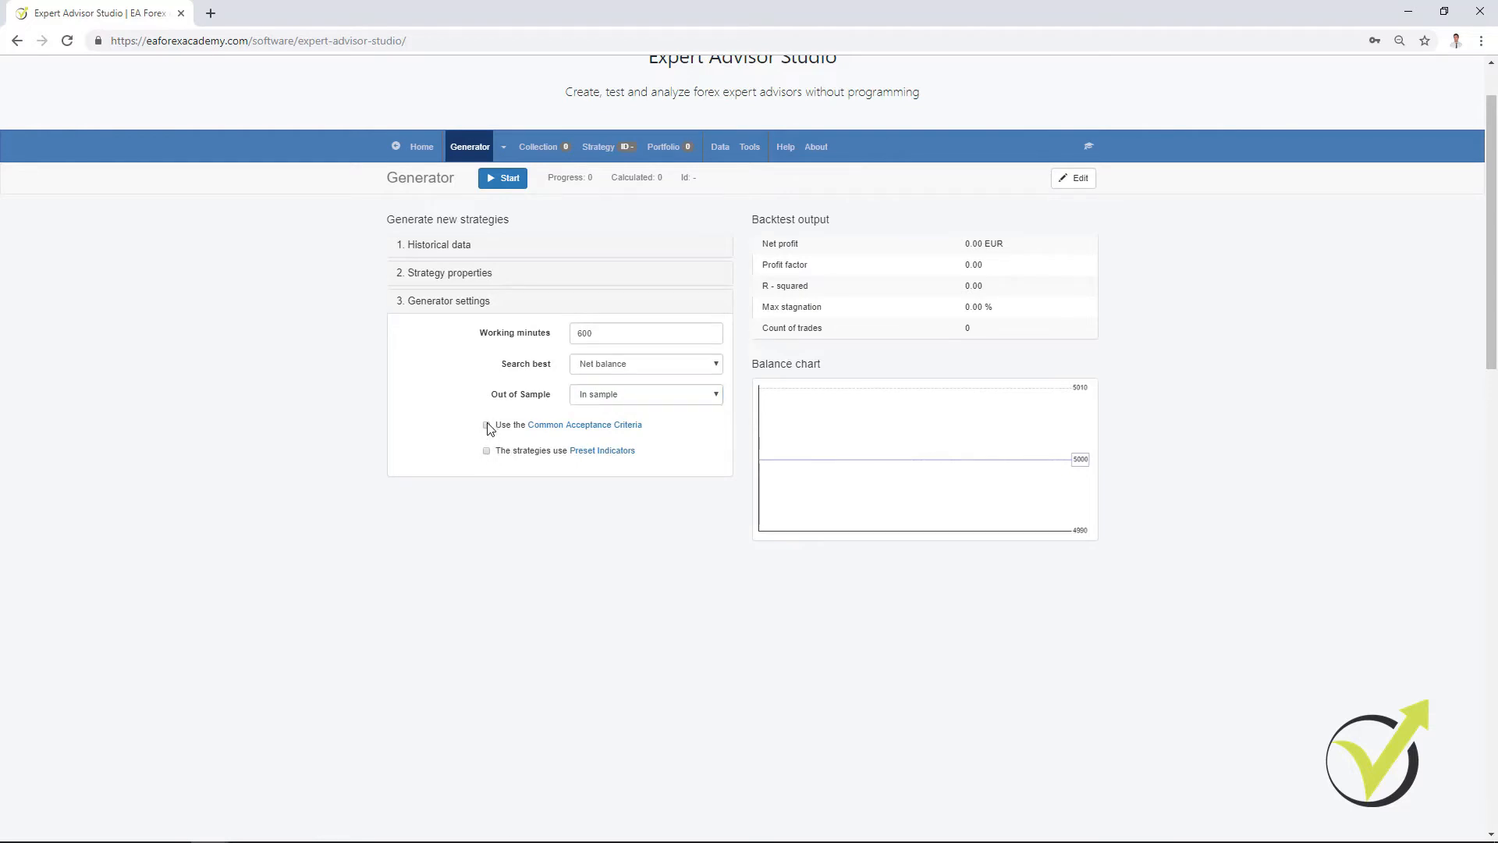
pyautogui.click(548, 426)
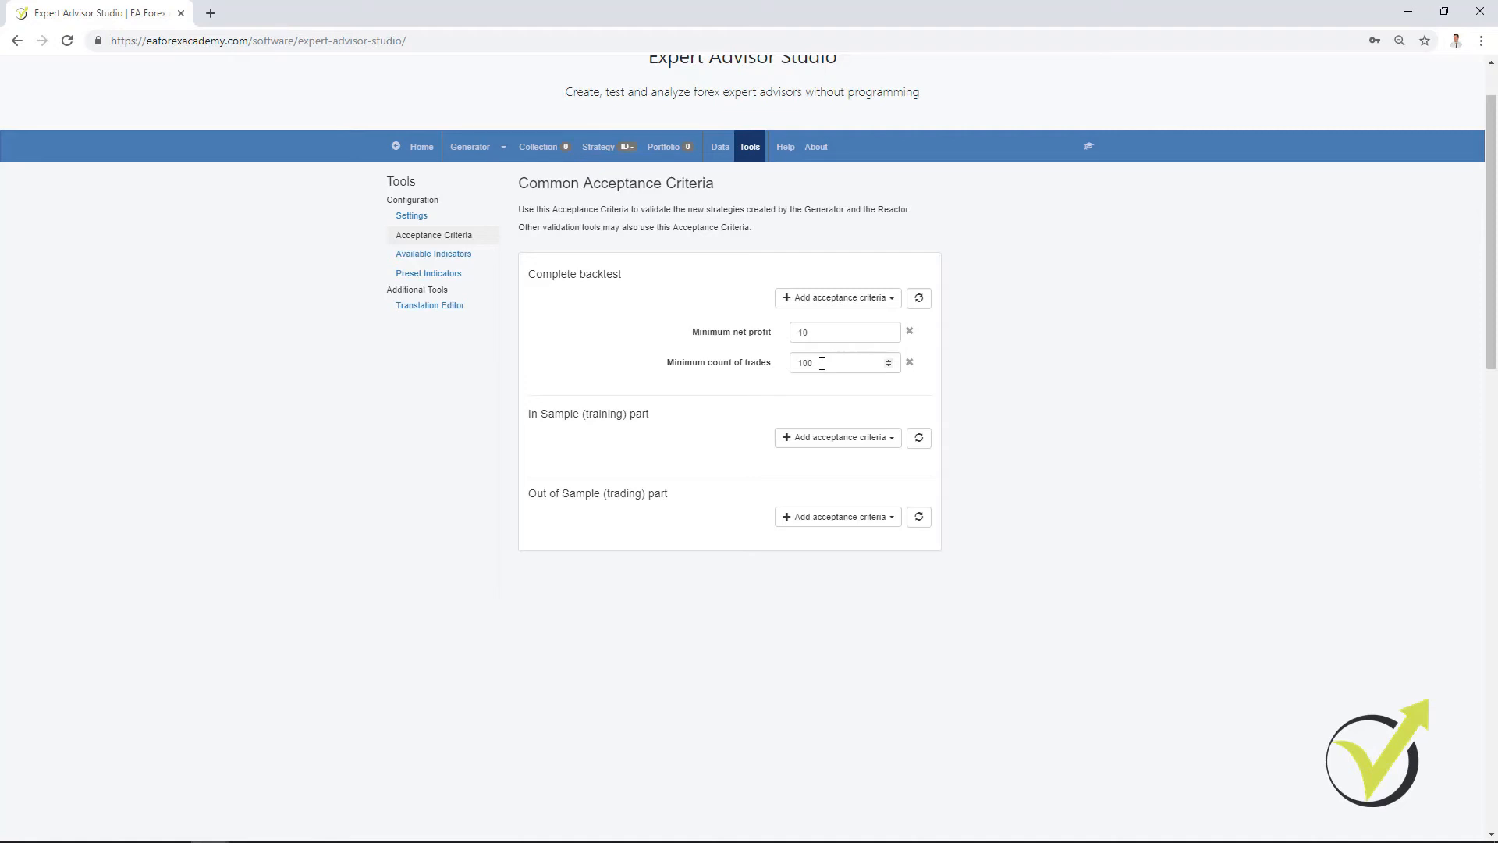
pyautogui.moveTo(821, 363); pyautogui.dragTo(795, 363)
pyautogui.write('300')
pyautogui.hotkey('ctrl', 'a')
pyautogui.write('500')
pyautogui.click(469, 148)
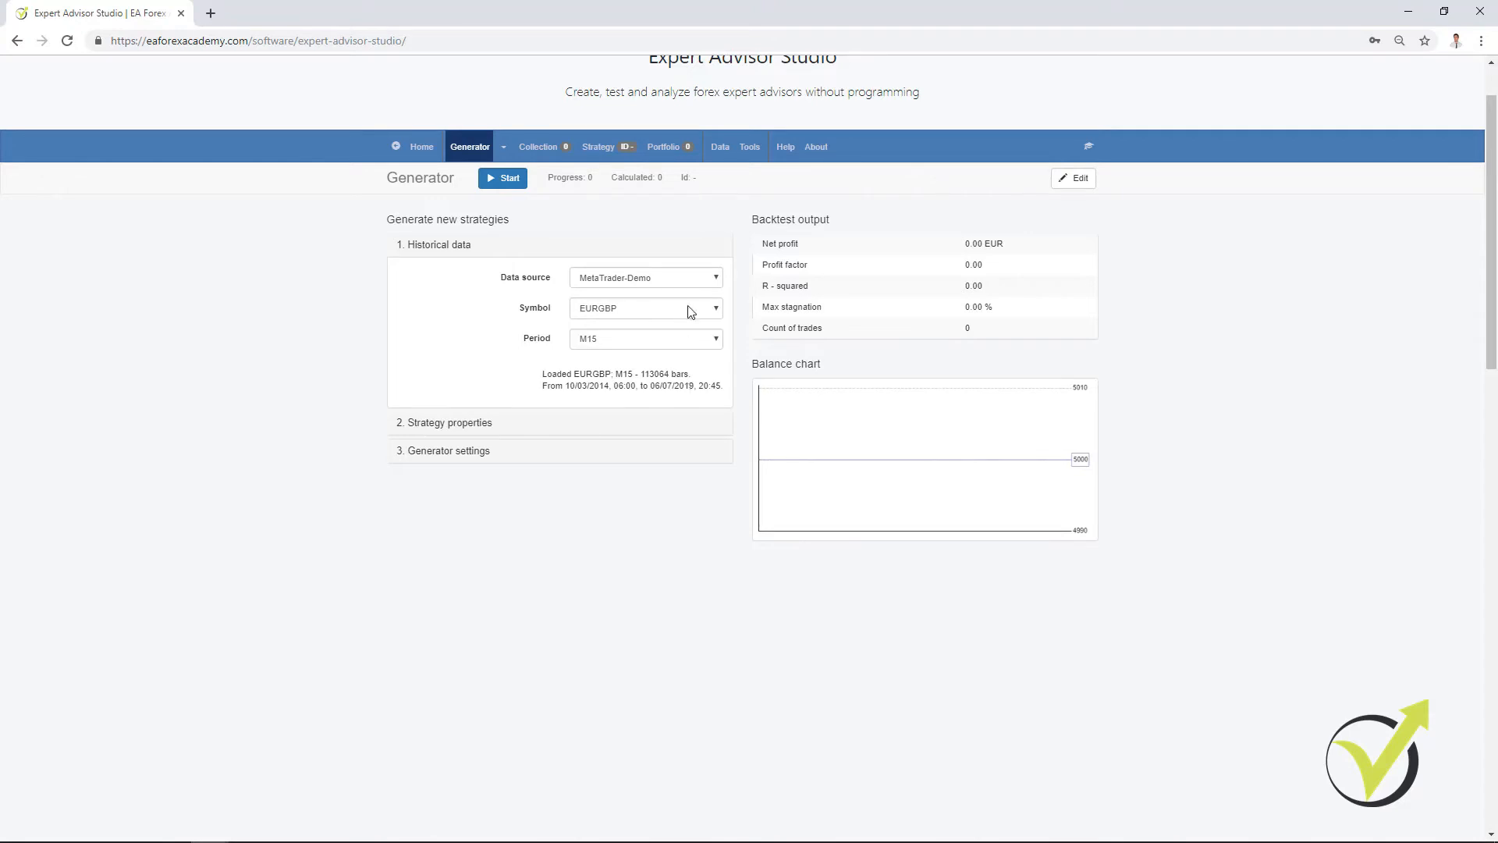
pyautogui.click(476, 452)
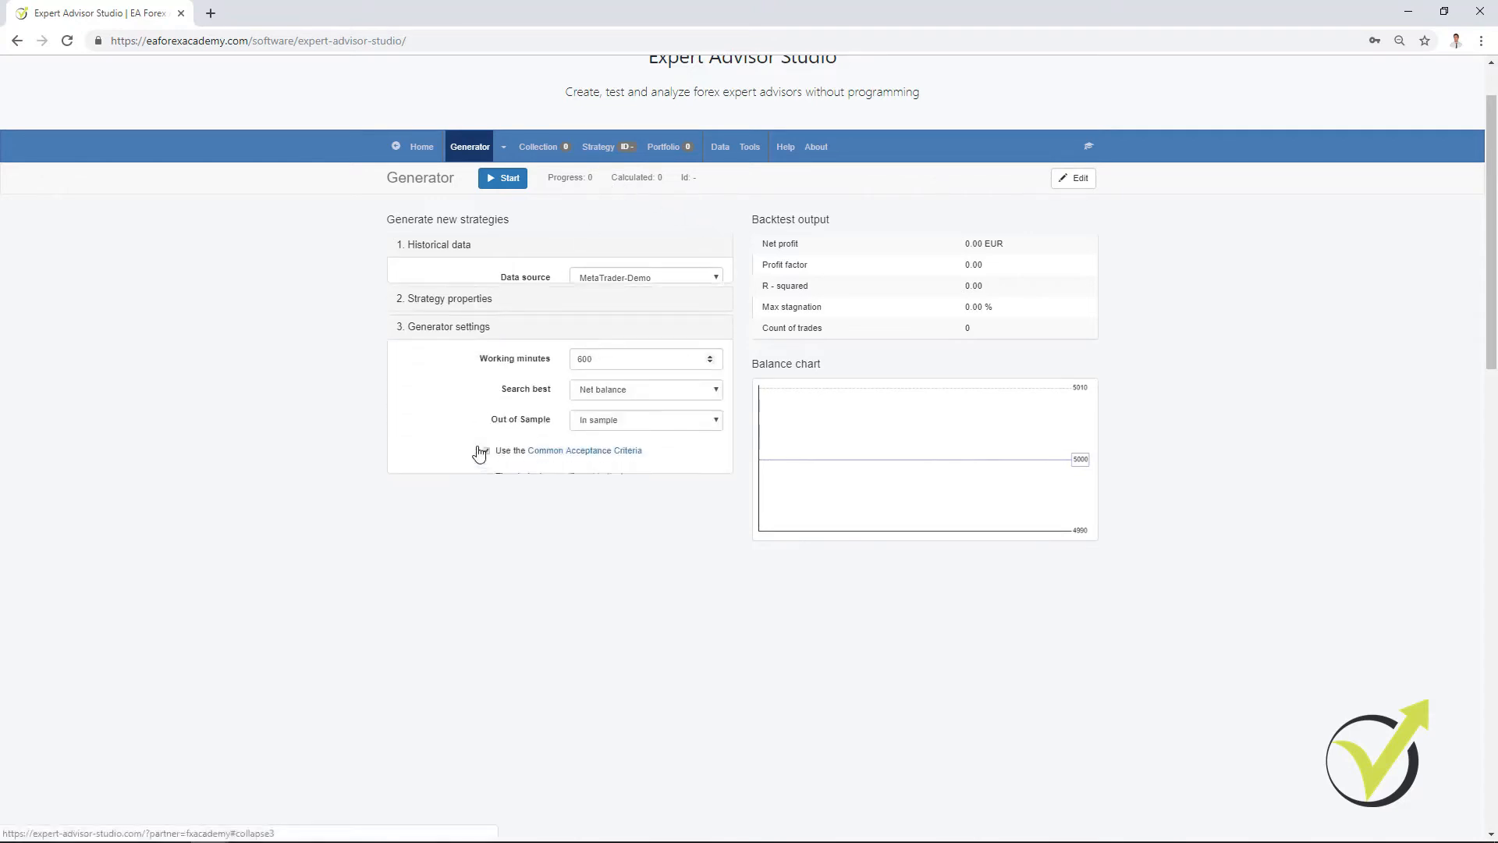
# Step: Add a minimum profit factor of 1.2 to the complete backtest criteria in the Common Acceptance Criteria
pyautogui.click(592, 426)
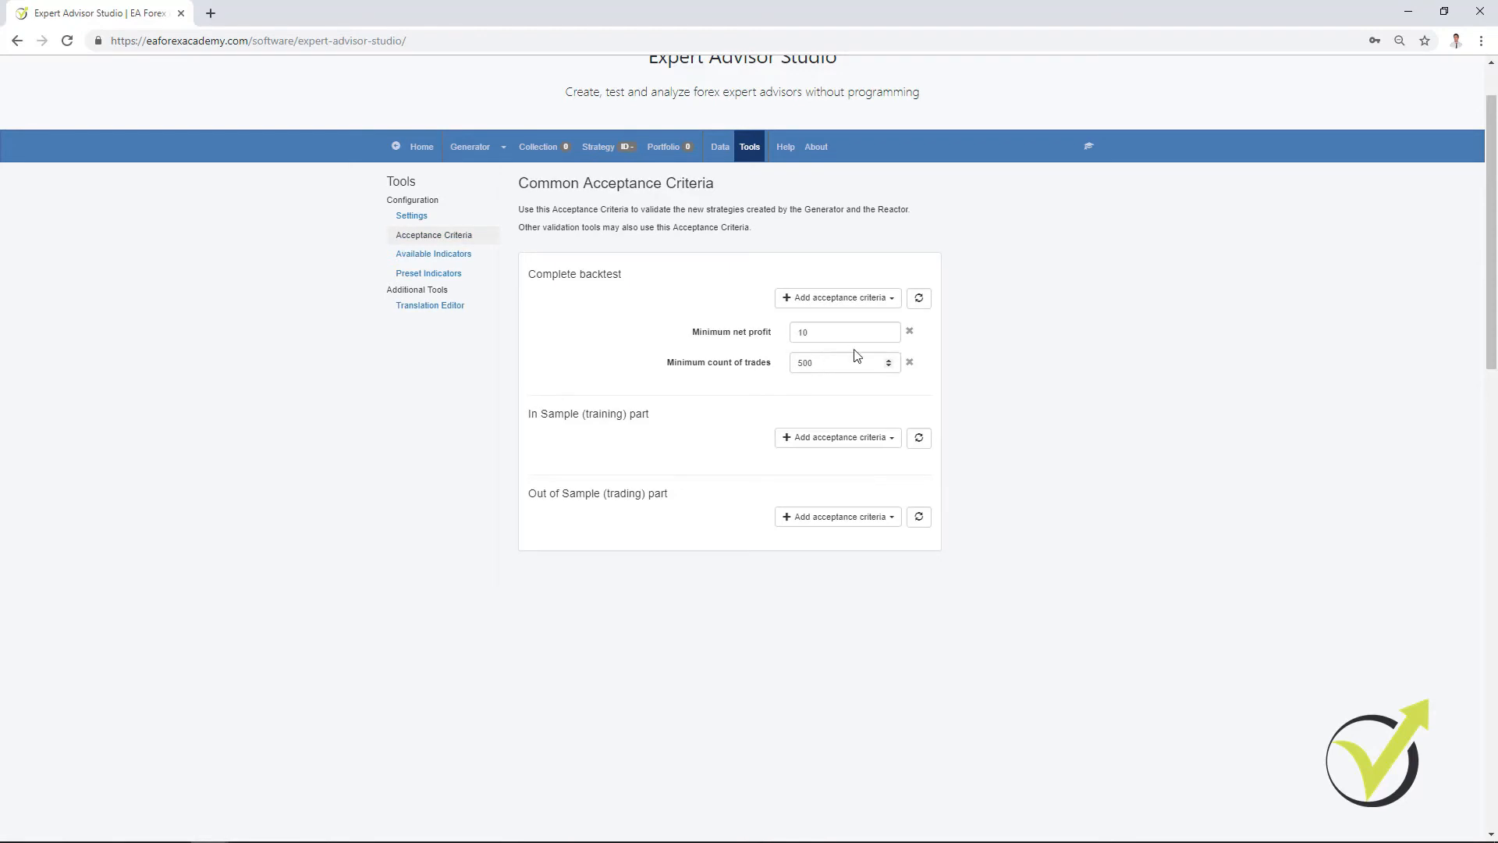
pyautogui.click(879, 302)
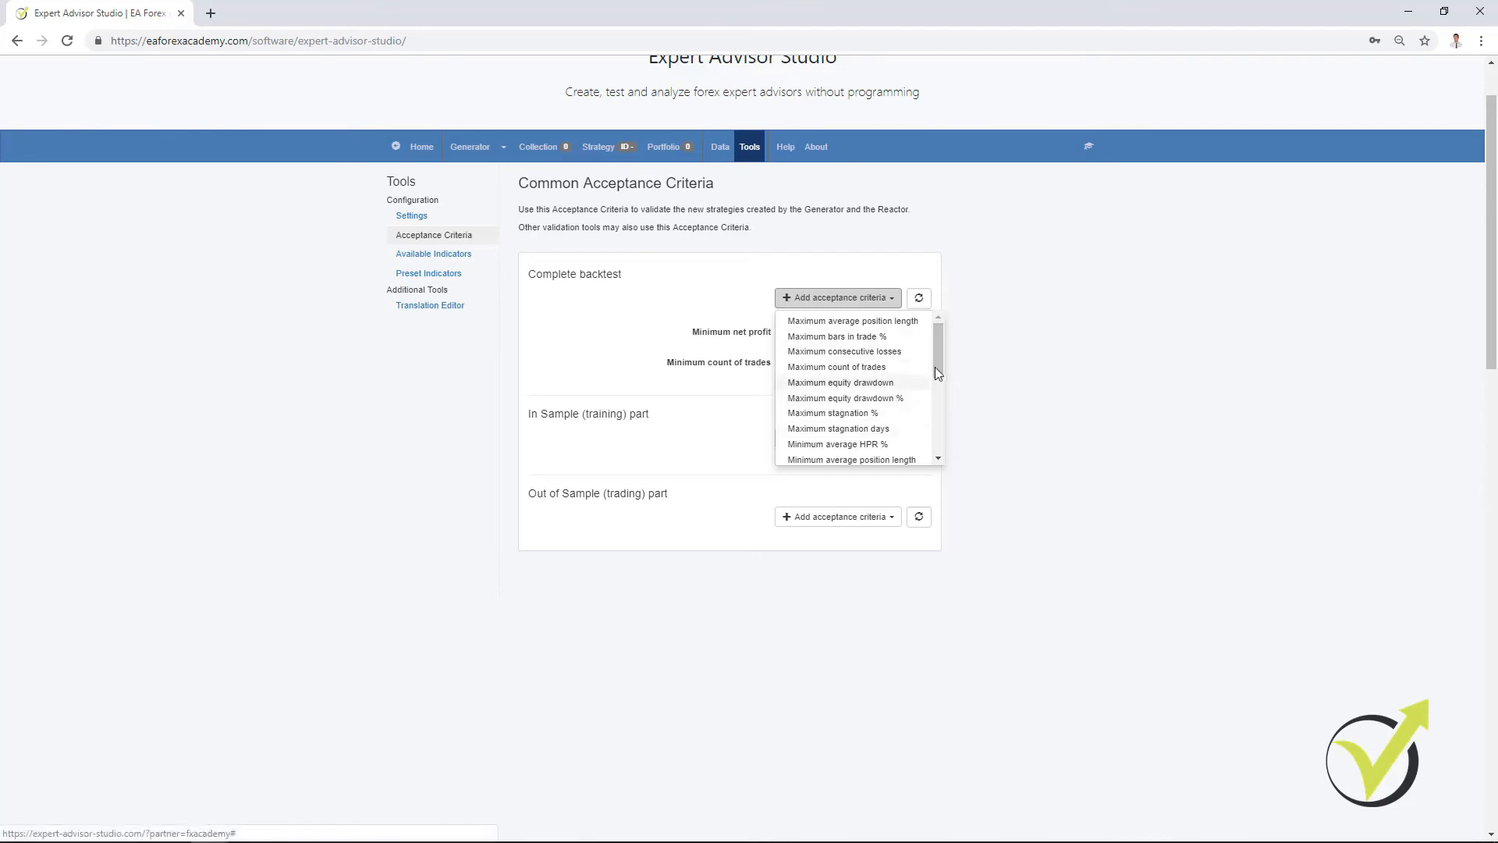
pyautogui.moveTo(934, 365); pyautogui.dragTo(933, 434)
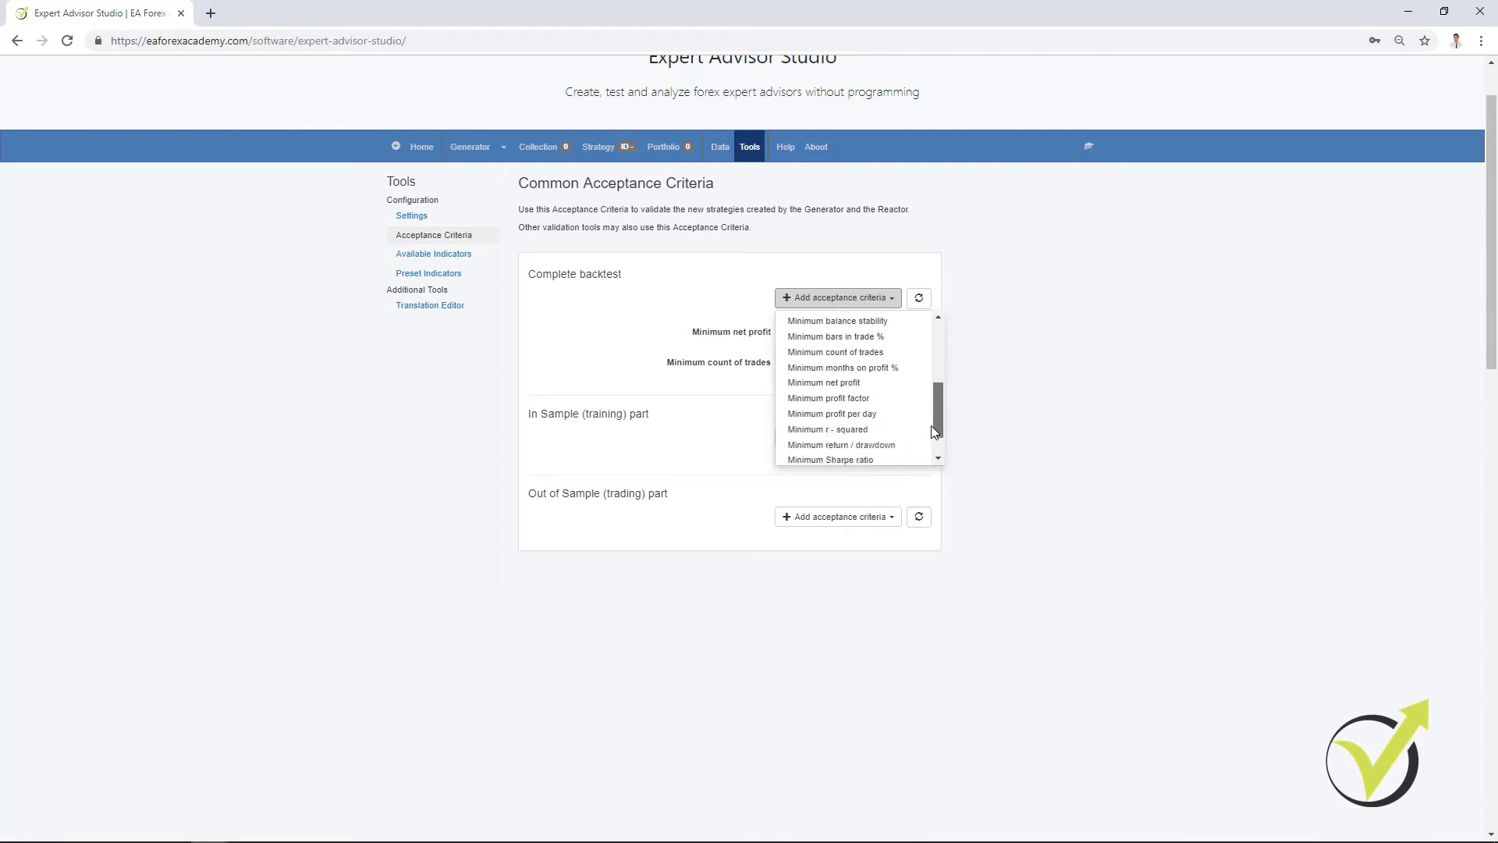
pyautogui.click(861, 401)
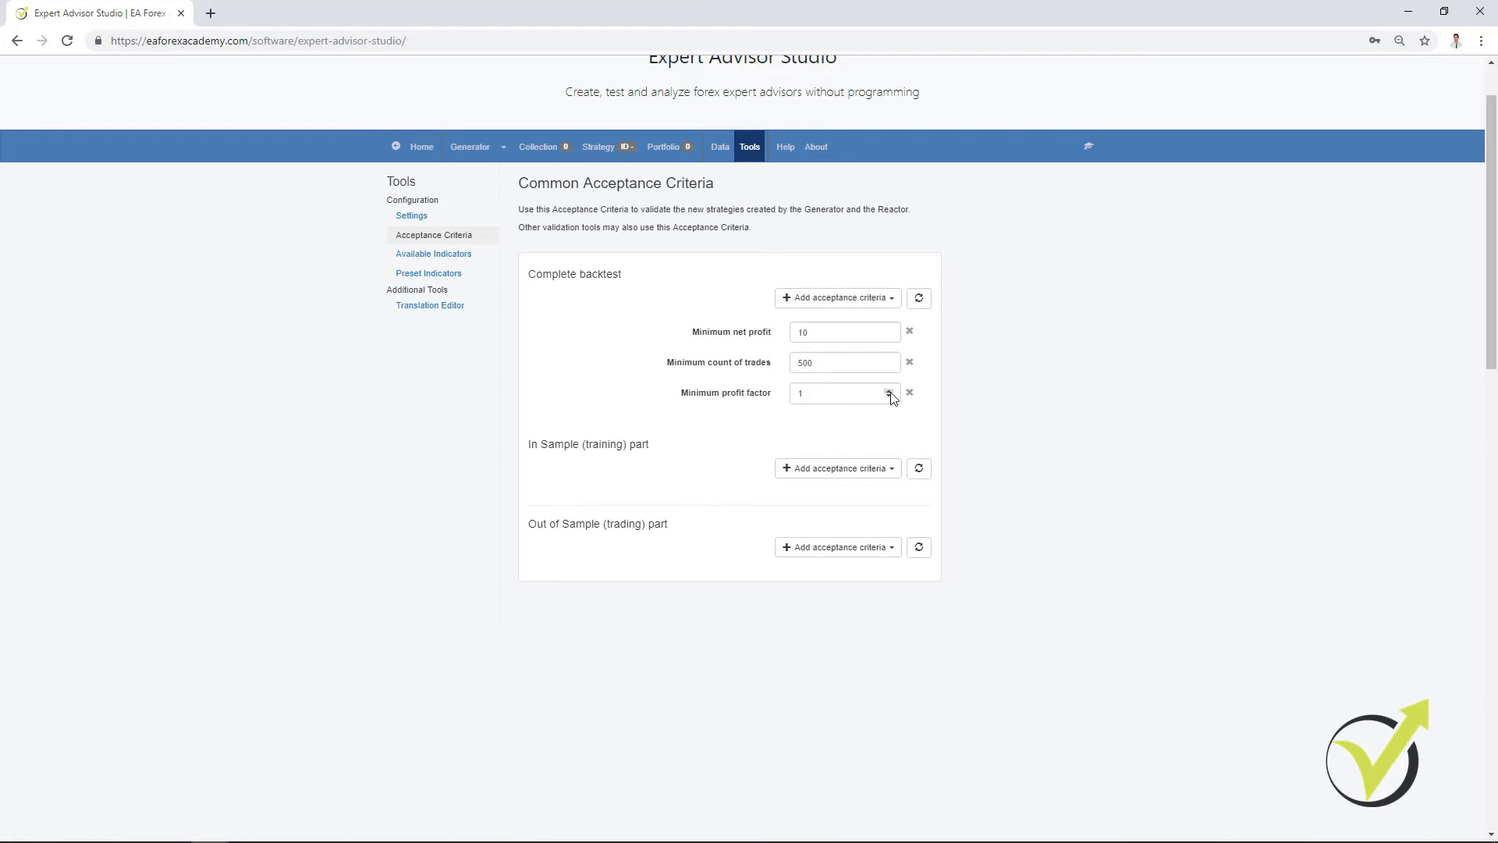
pyautogui.click(890, 392)
pyautogui.click(890, 392)
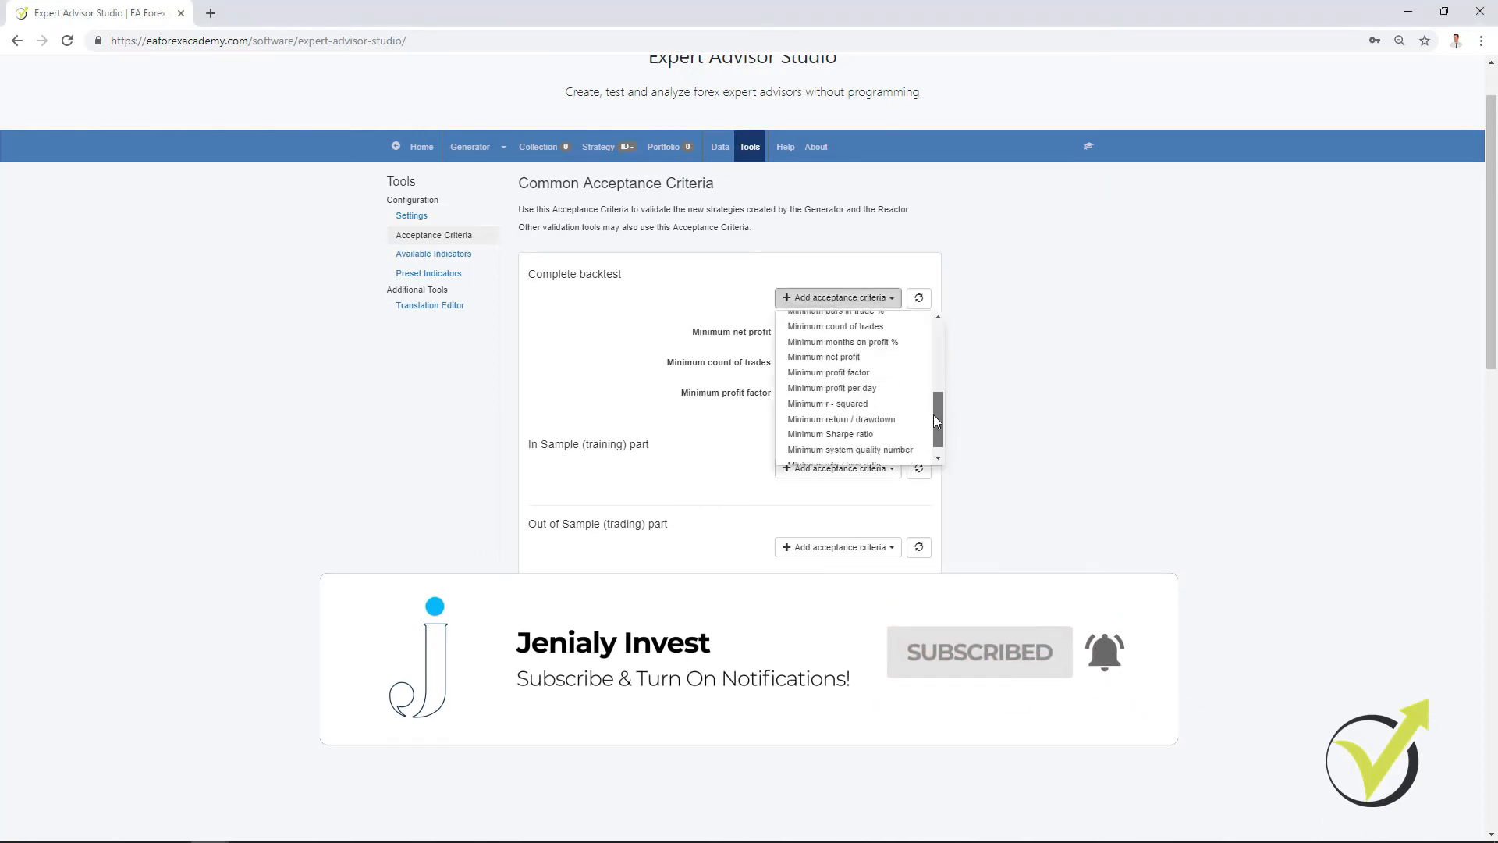
pyautogui.moveTo(933, 415); pyautogui.dragTo(931, 326)
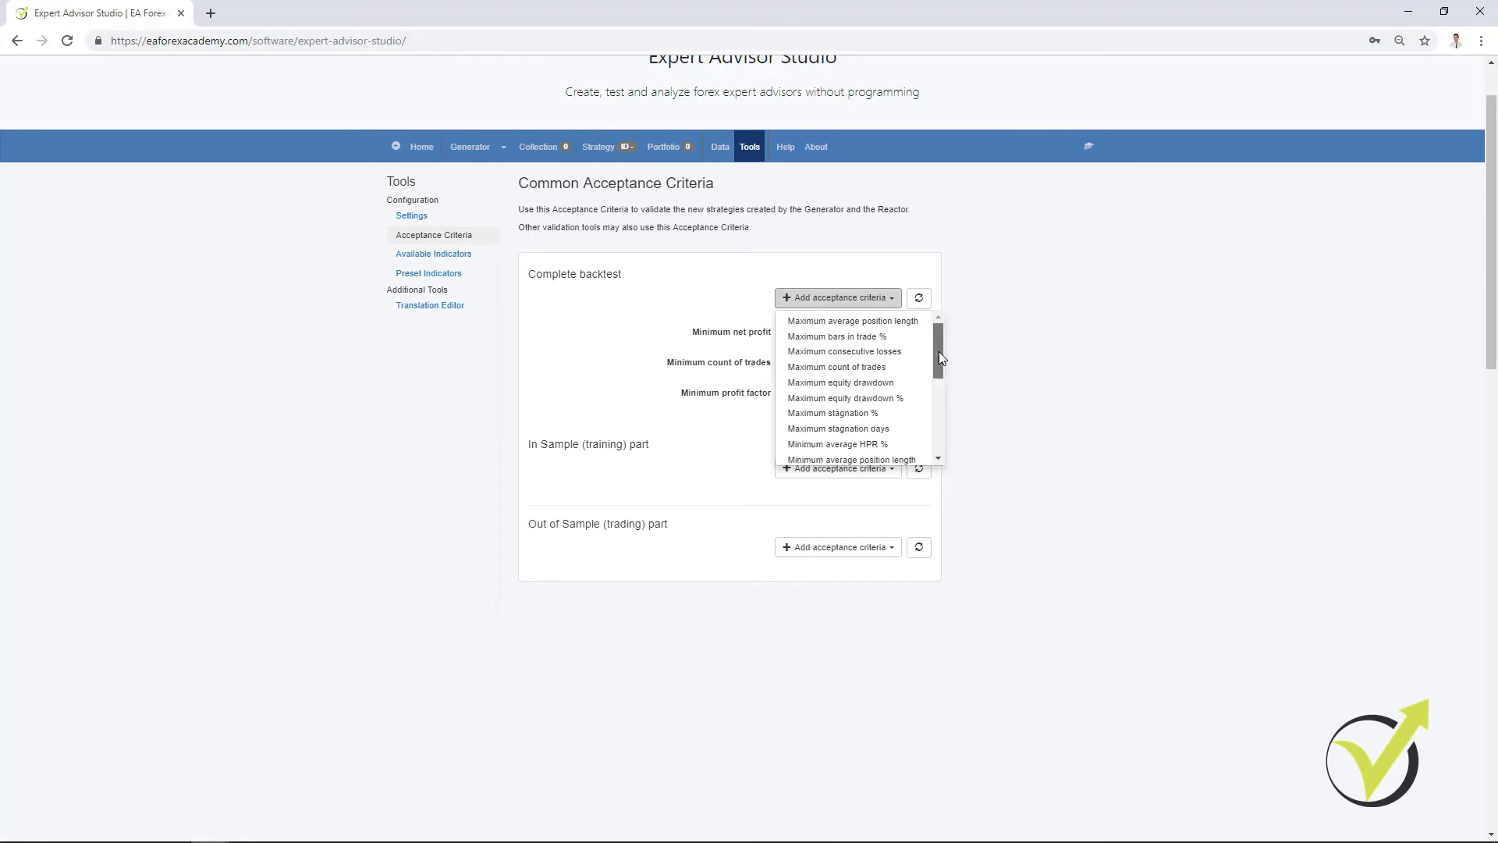
pyautogui.moveTo(939, 353); pyautogui.dragTo(944, 358)
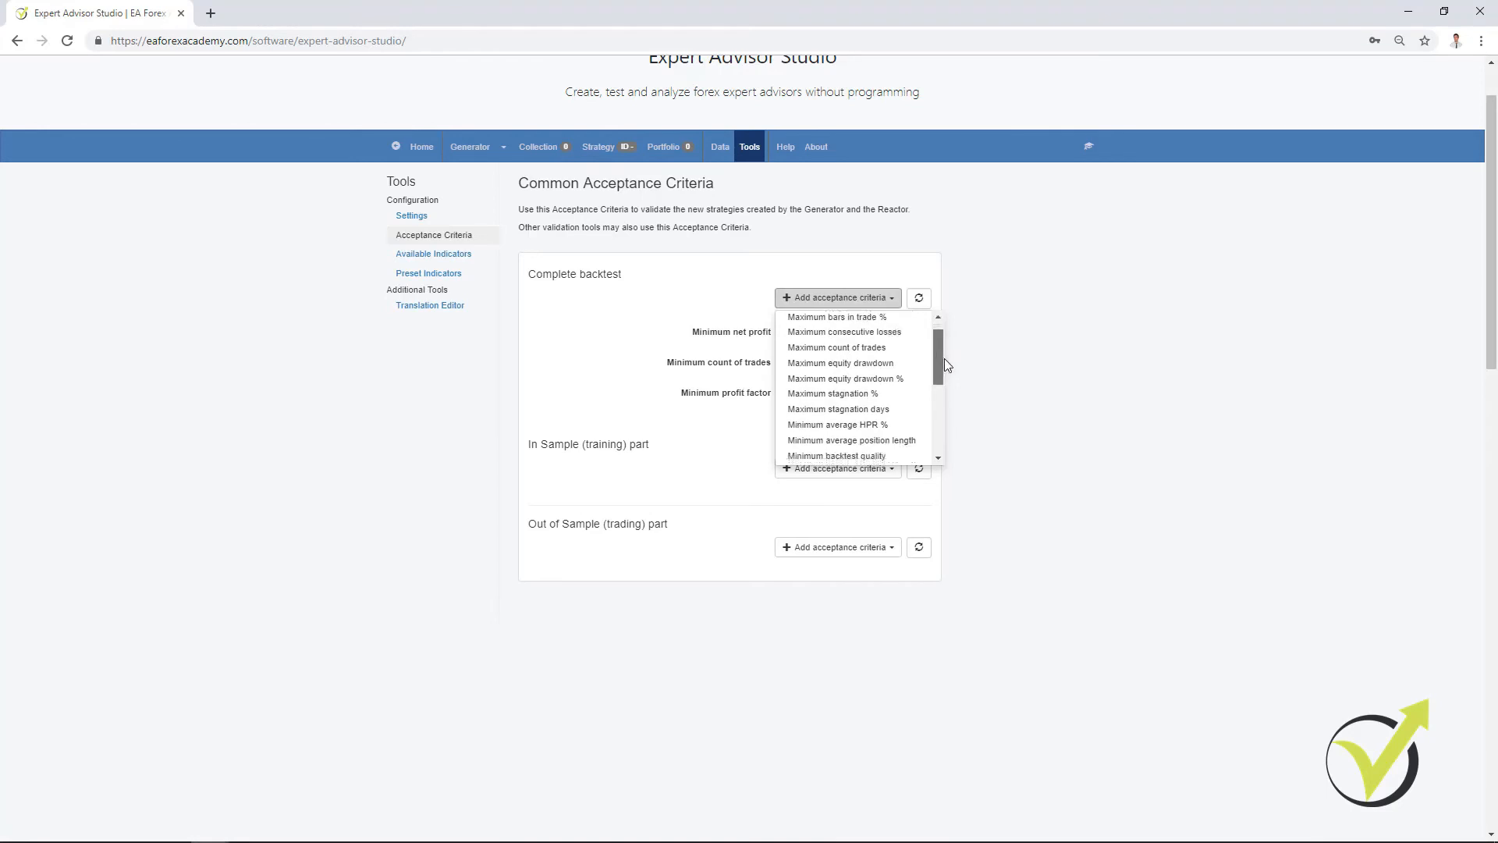
pyautogui.click(989, 377)
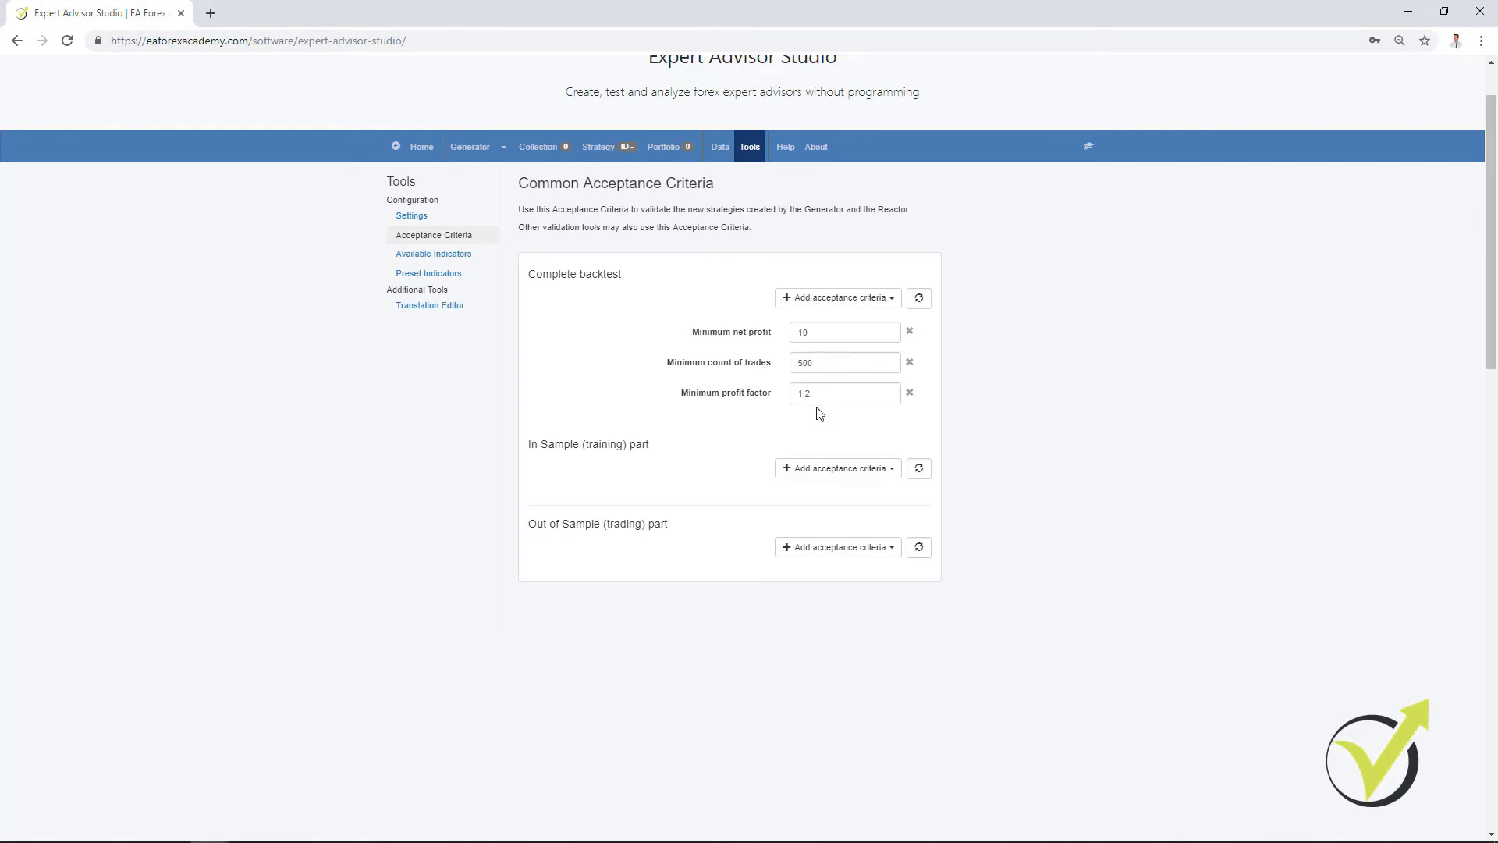
# Step: Return to the Generator, start generating the EURGBP strategies, and show the historical data section
pyautogui.click(473, 153)
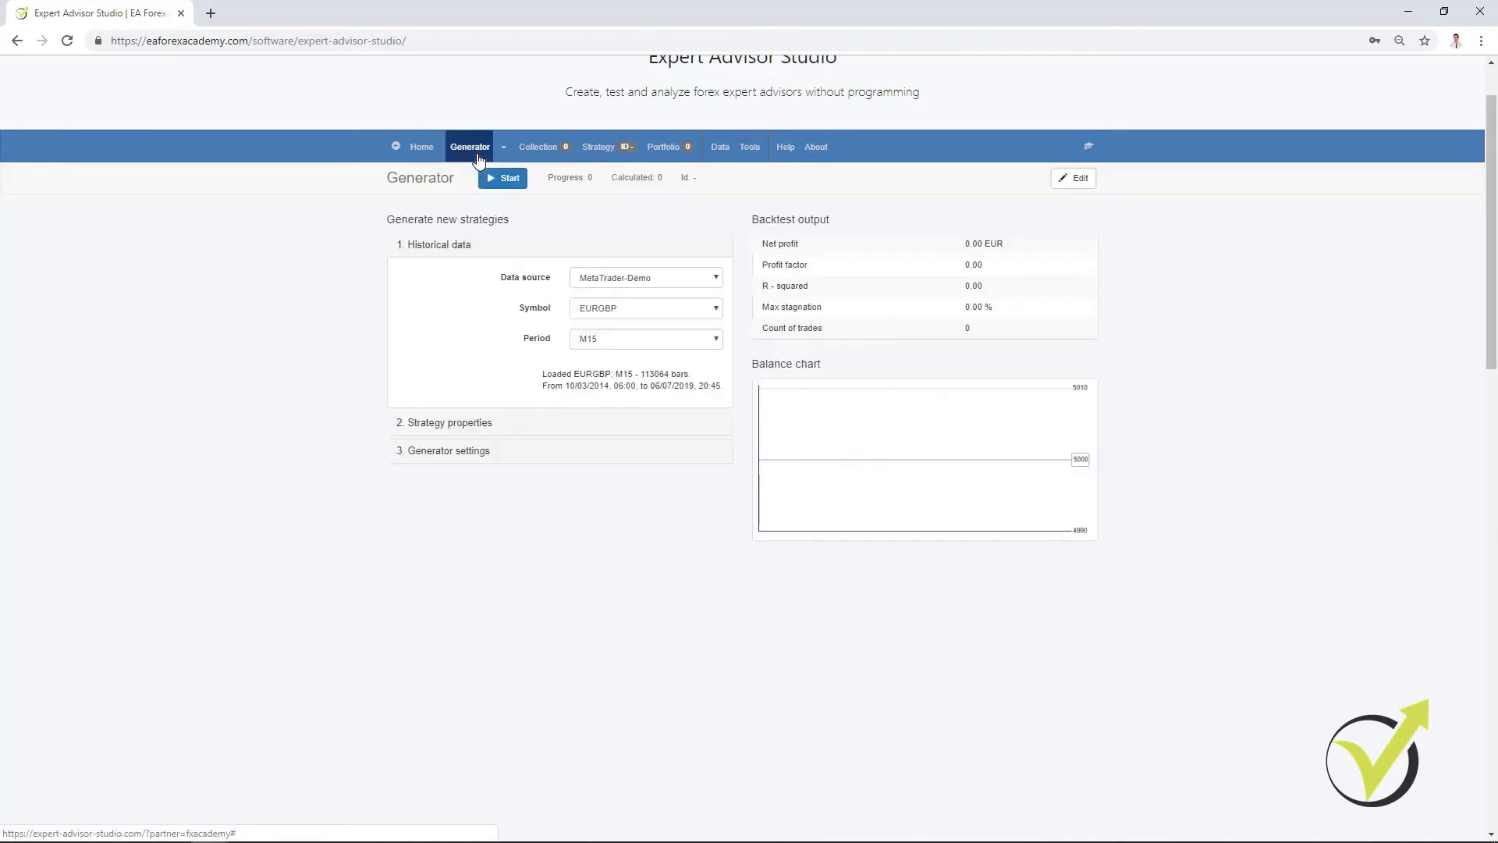
pyautogui.click(478, 456)
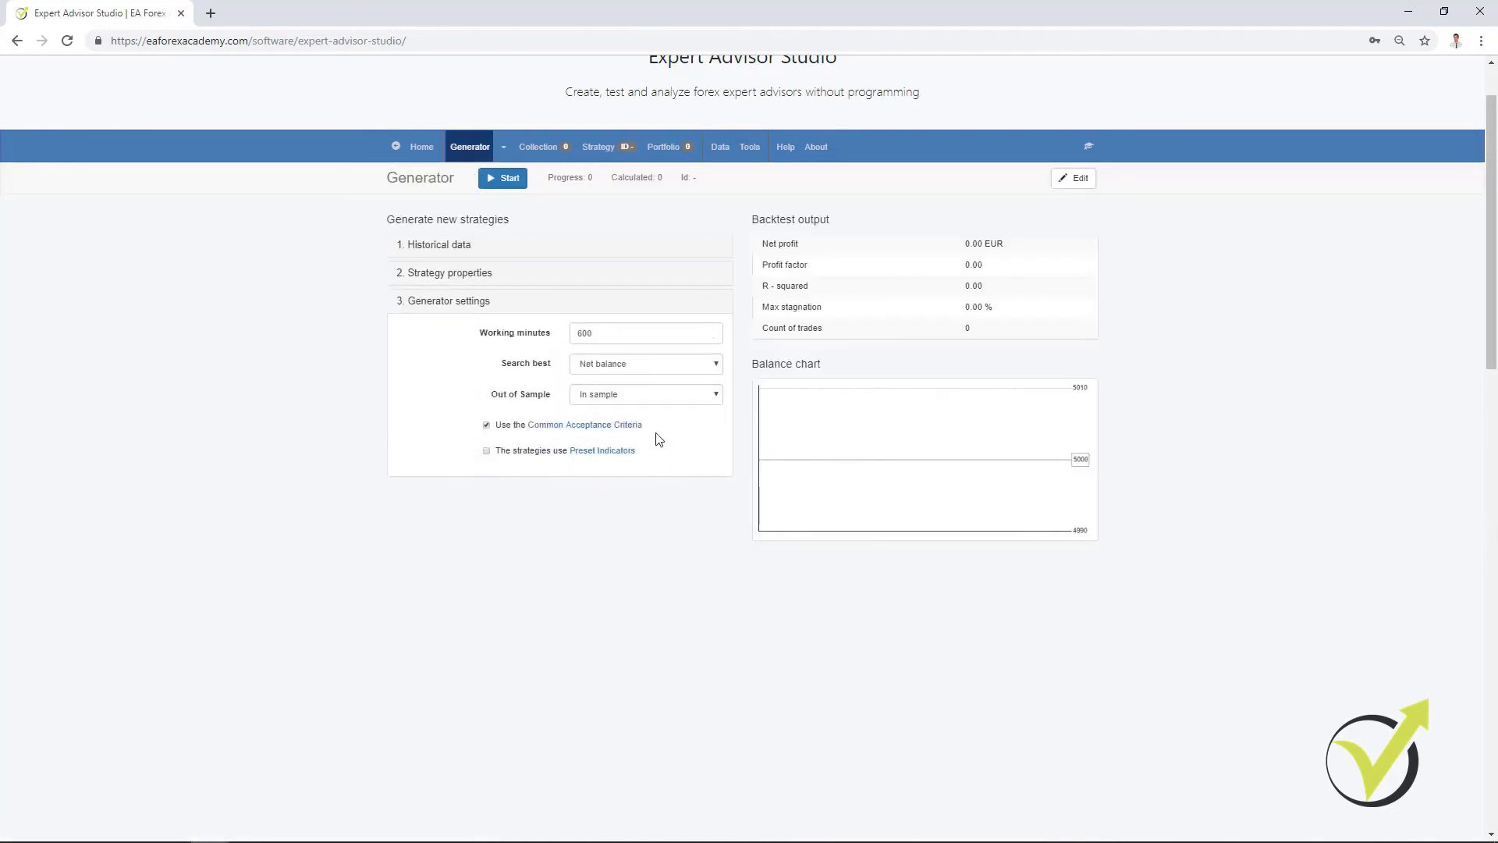
pyautogui.click(501, 179)
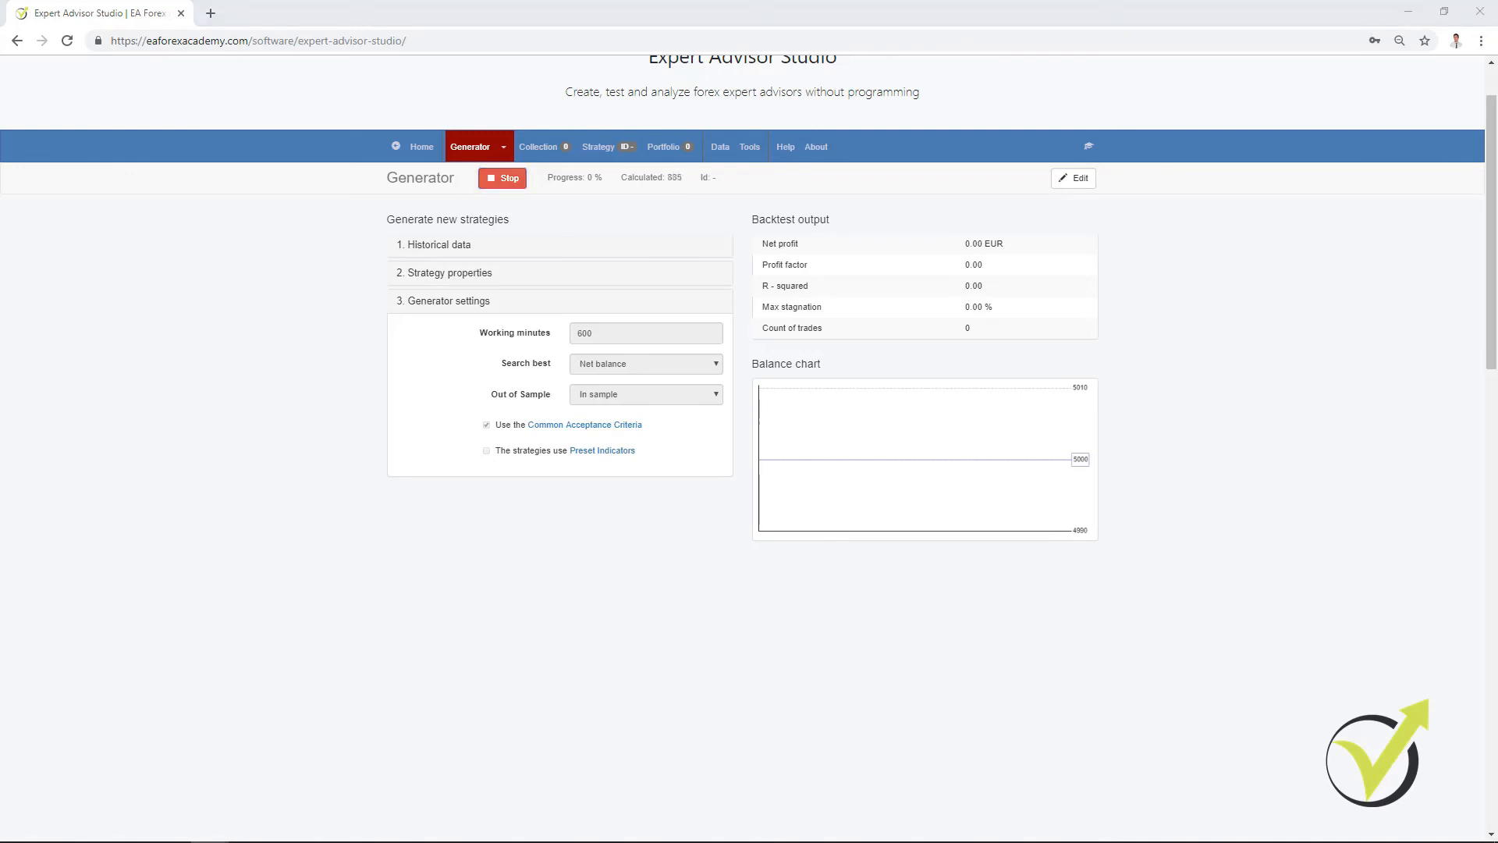
pyautogui.click(447, 246)
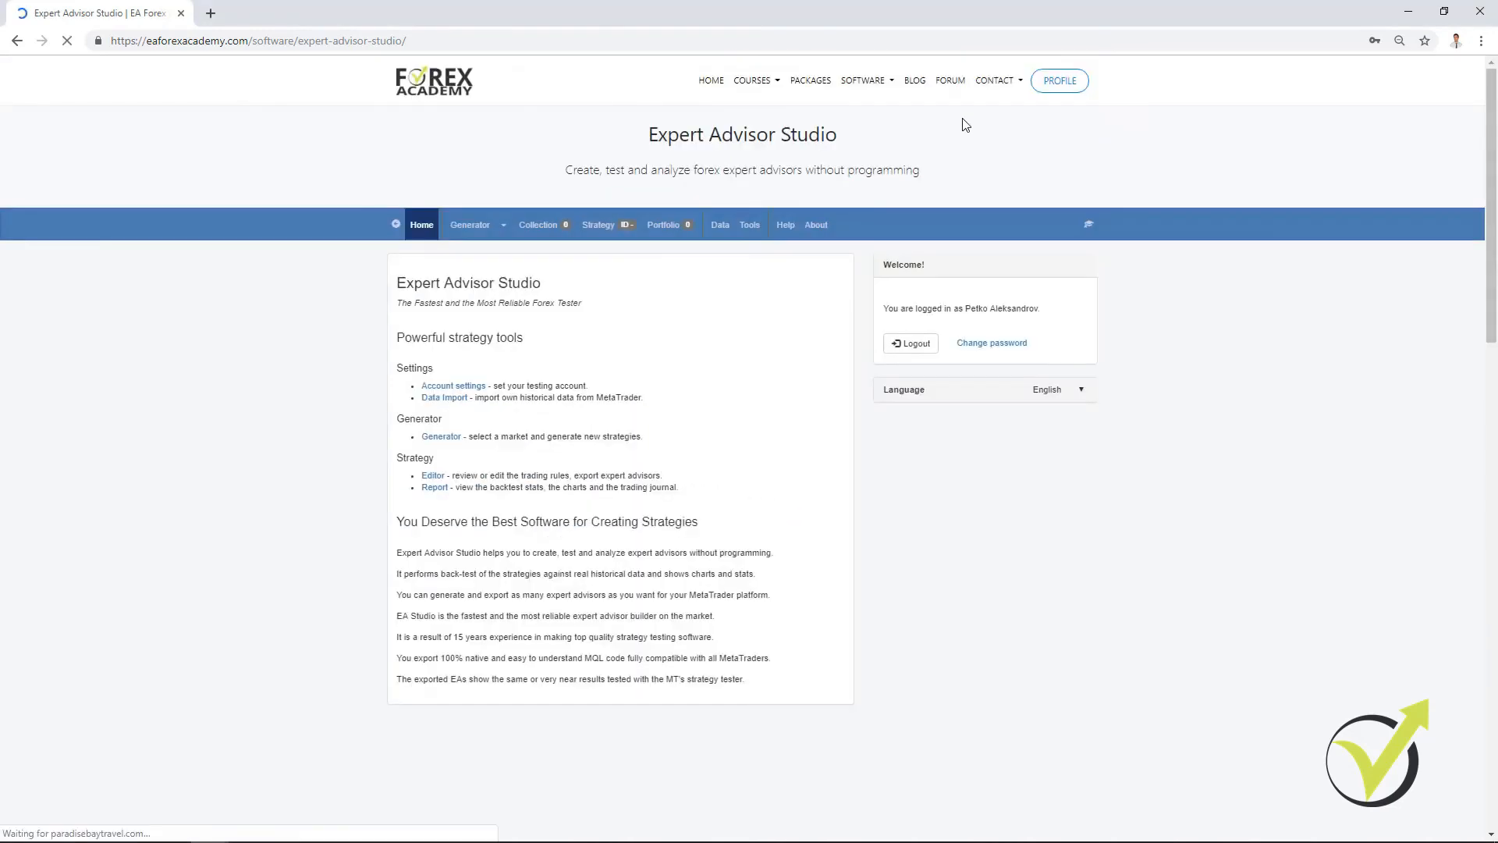
# Step: In the second window's Generator, choose MetaTrader-Demo as the data source and set the working minutes to 600
pyautogui.click(471, 226)
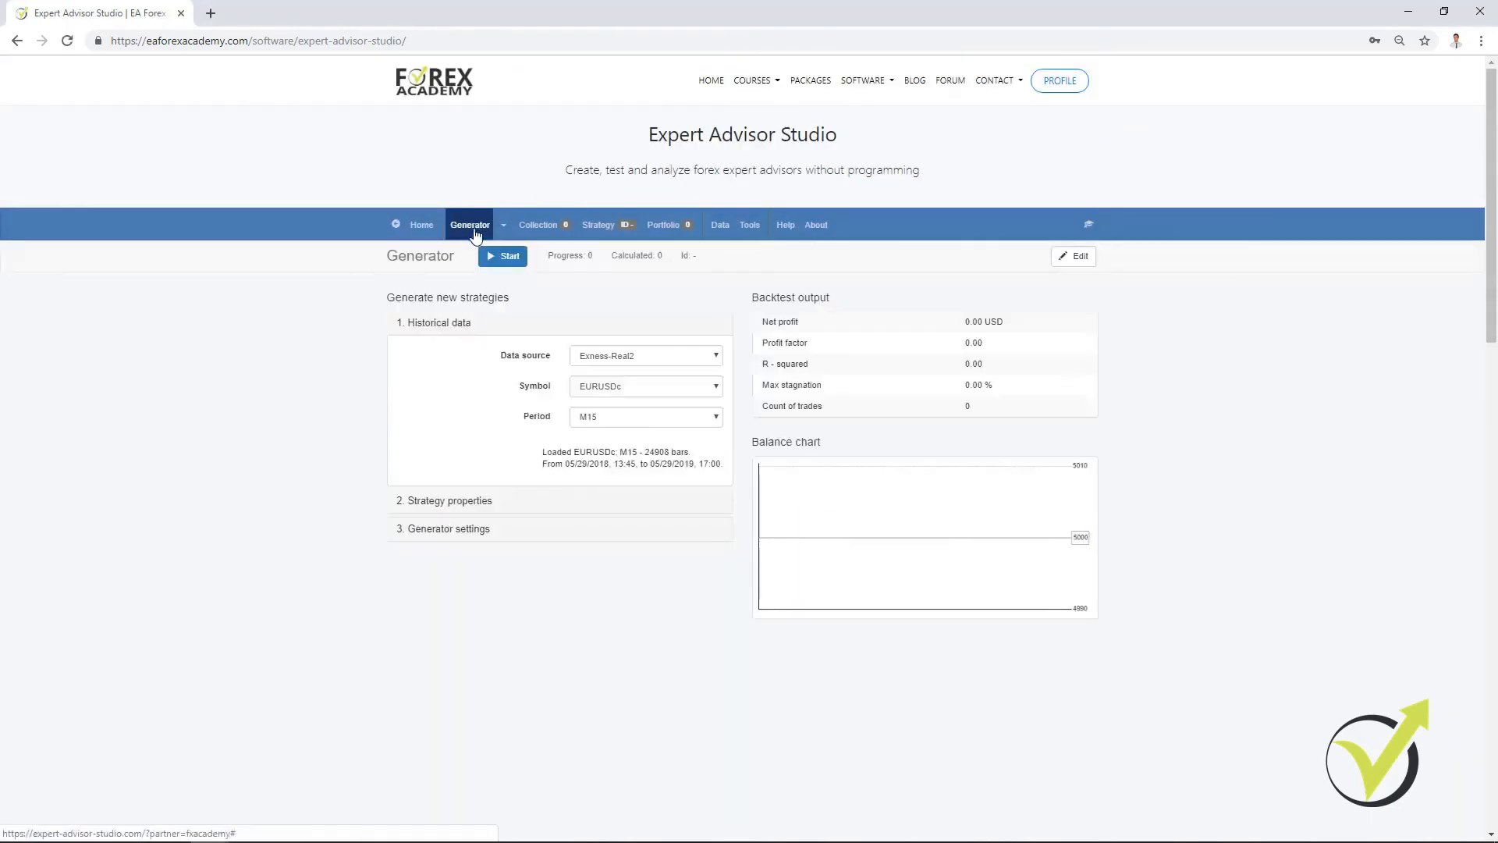
pyautogui.click(593, 359)
pyautogui.click(598, 370)
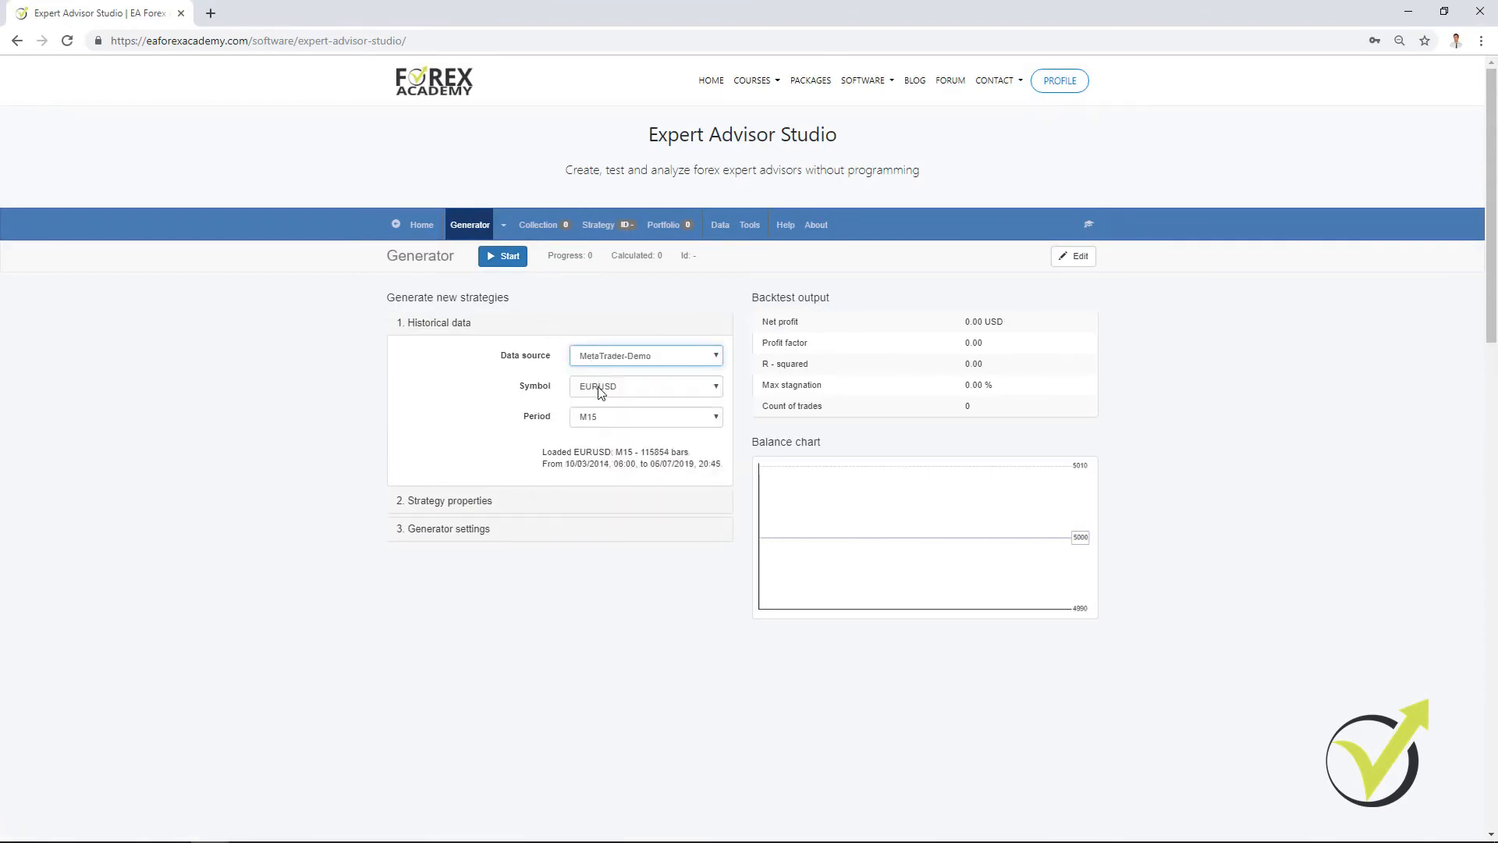
pyautogui.click(460, 500)
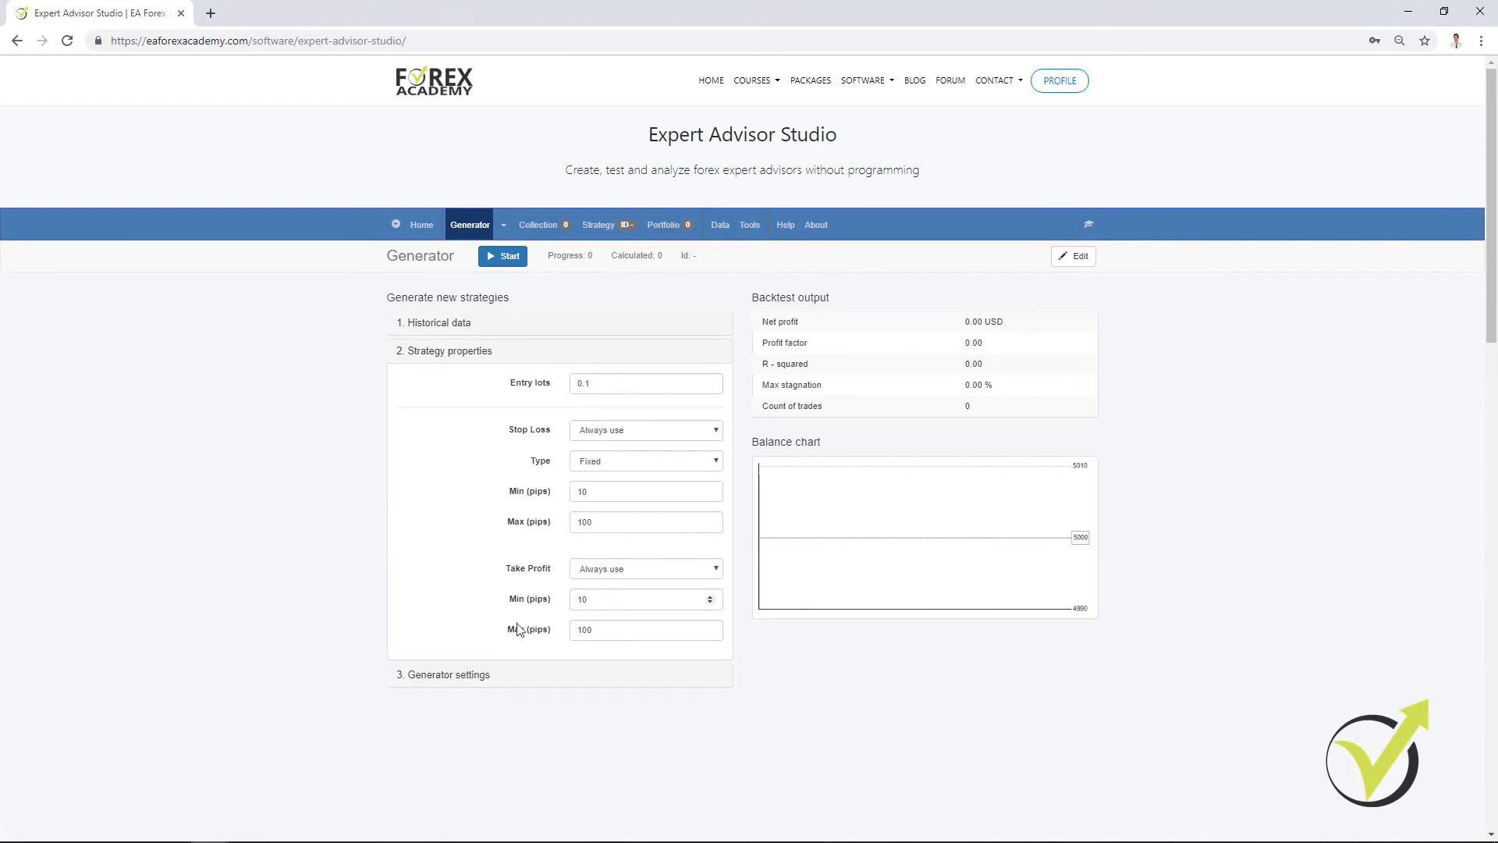
pyautogui.click(470, 677)
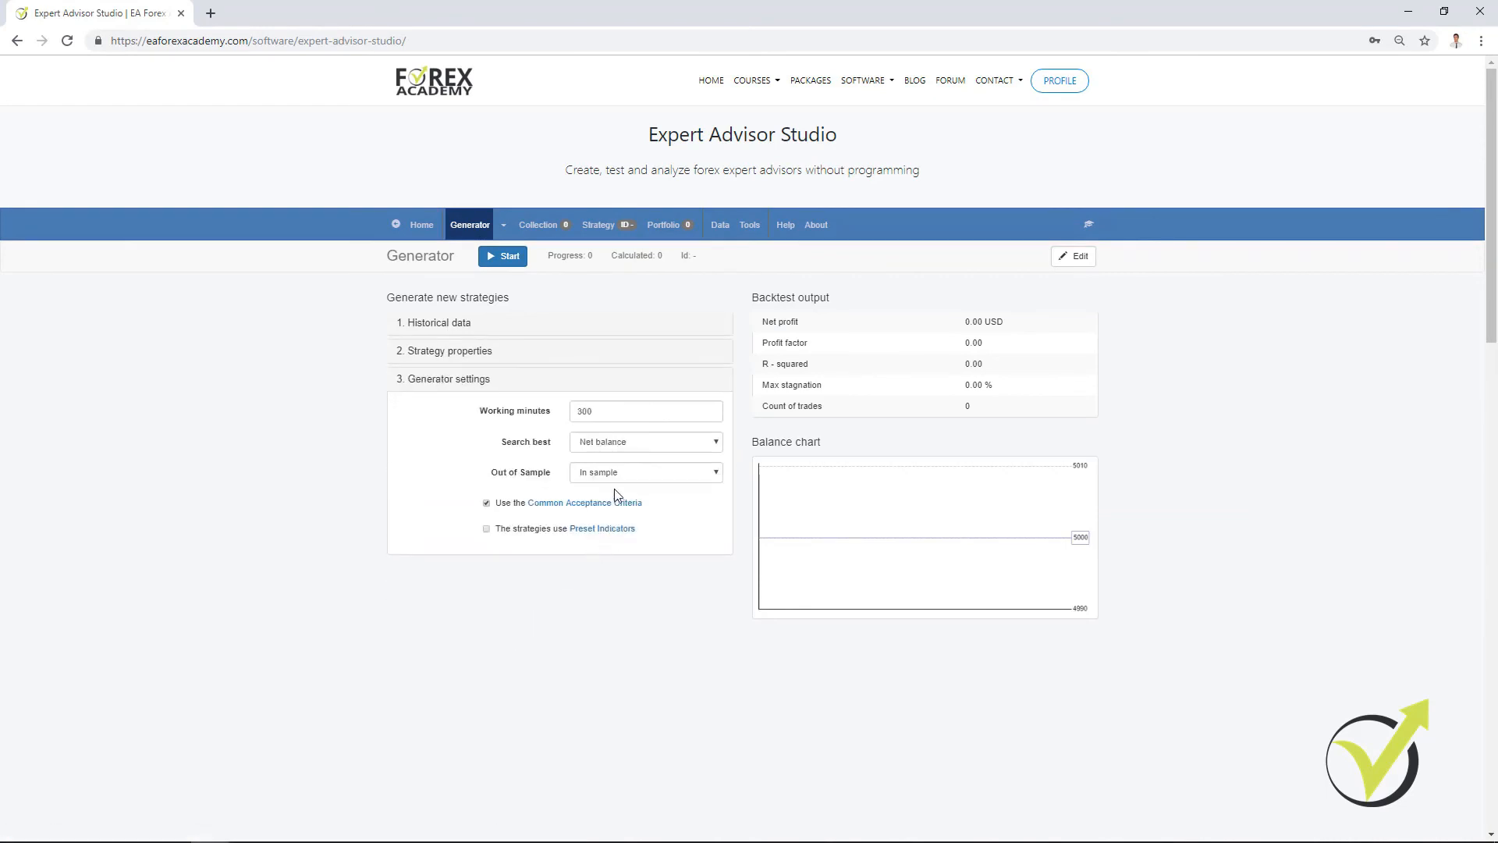
pyautogui.click(483, 419)
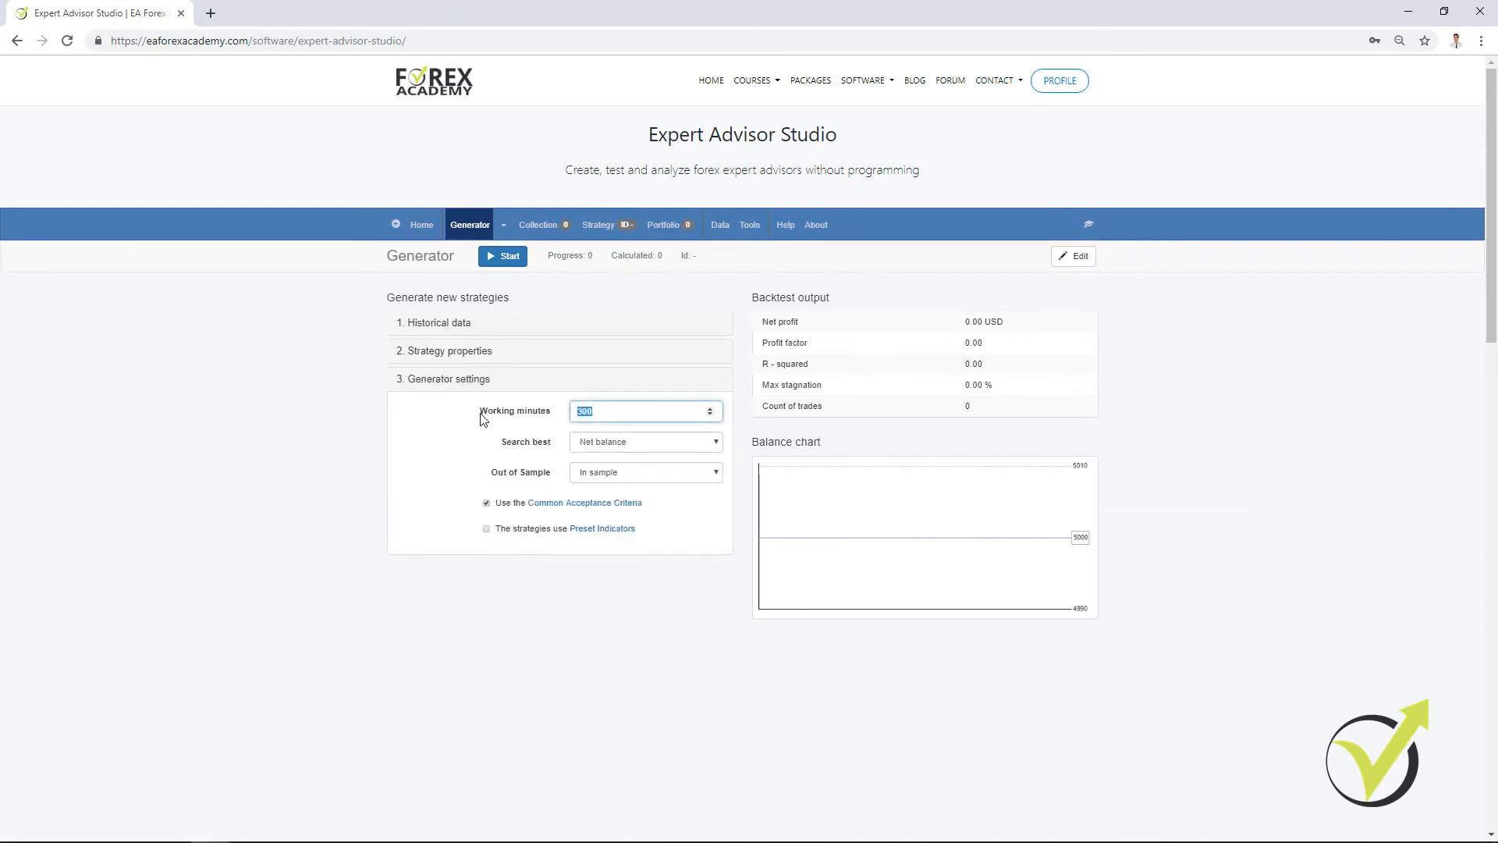
pyautogui.write('600')
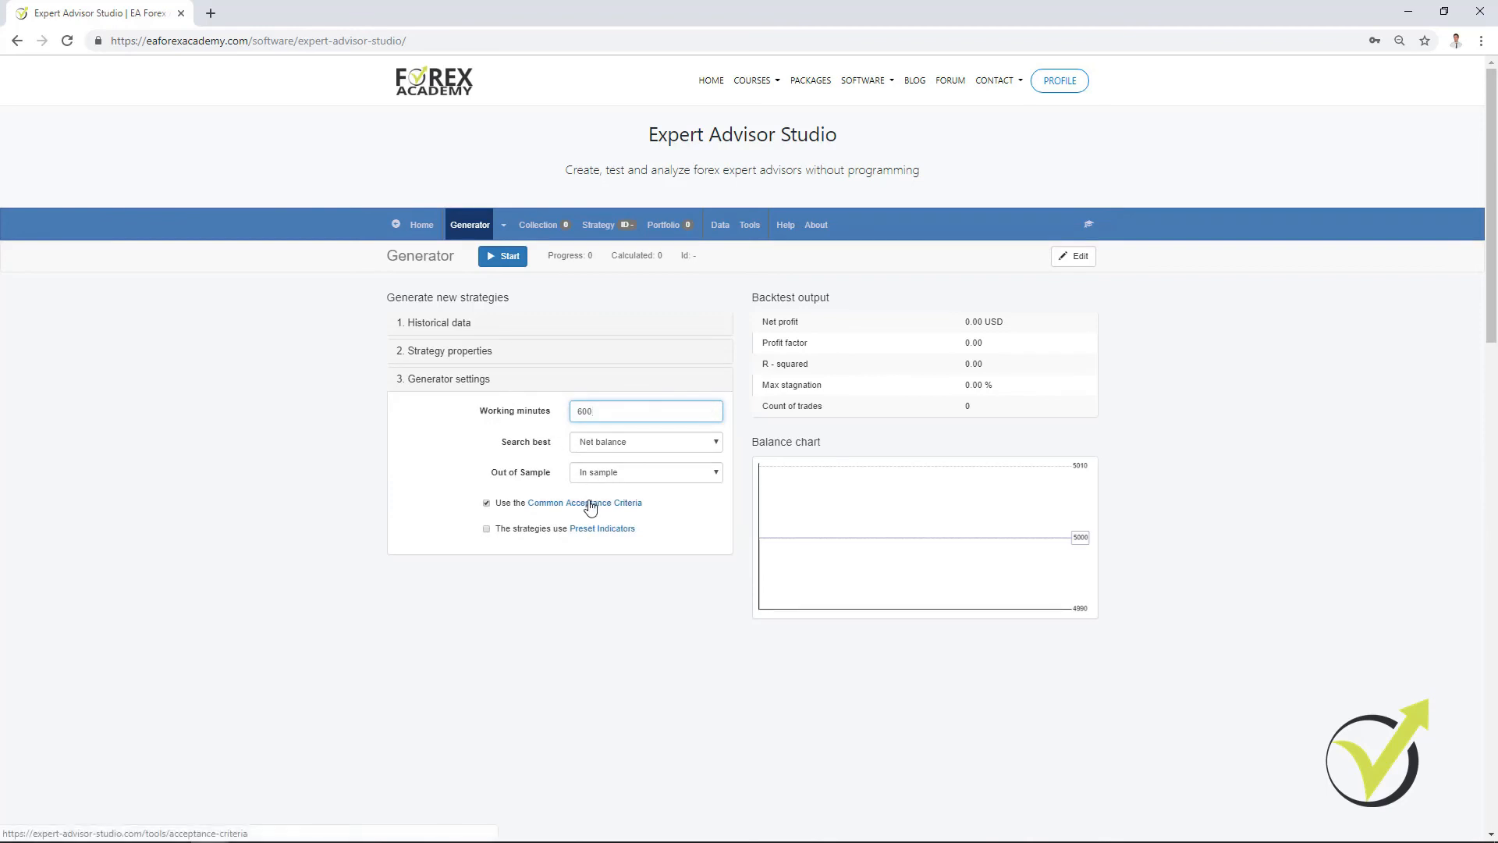
# Step: In the Common Acceptance Criteria, set minimum profit factor to 1.2 and minimum count of trades to 500, and remove the minimum backtest quality
pyautogui.click(591, 504)
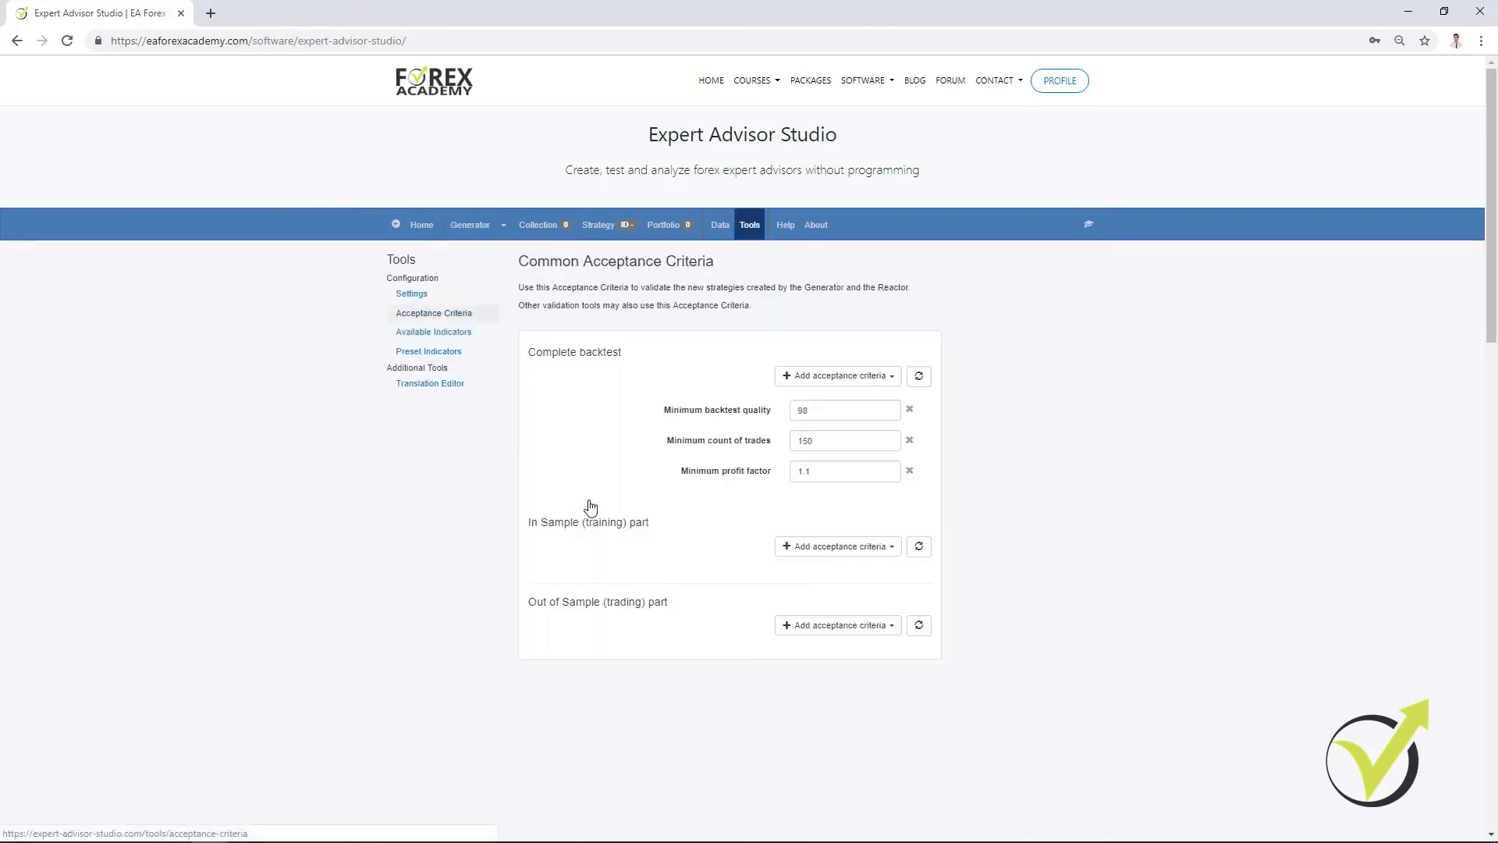
pyautogui.click(889, 469)
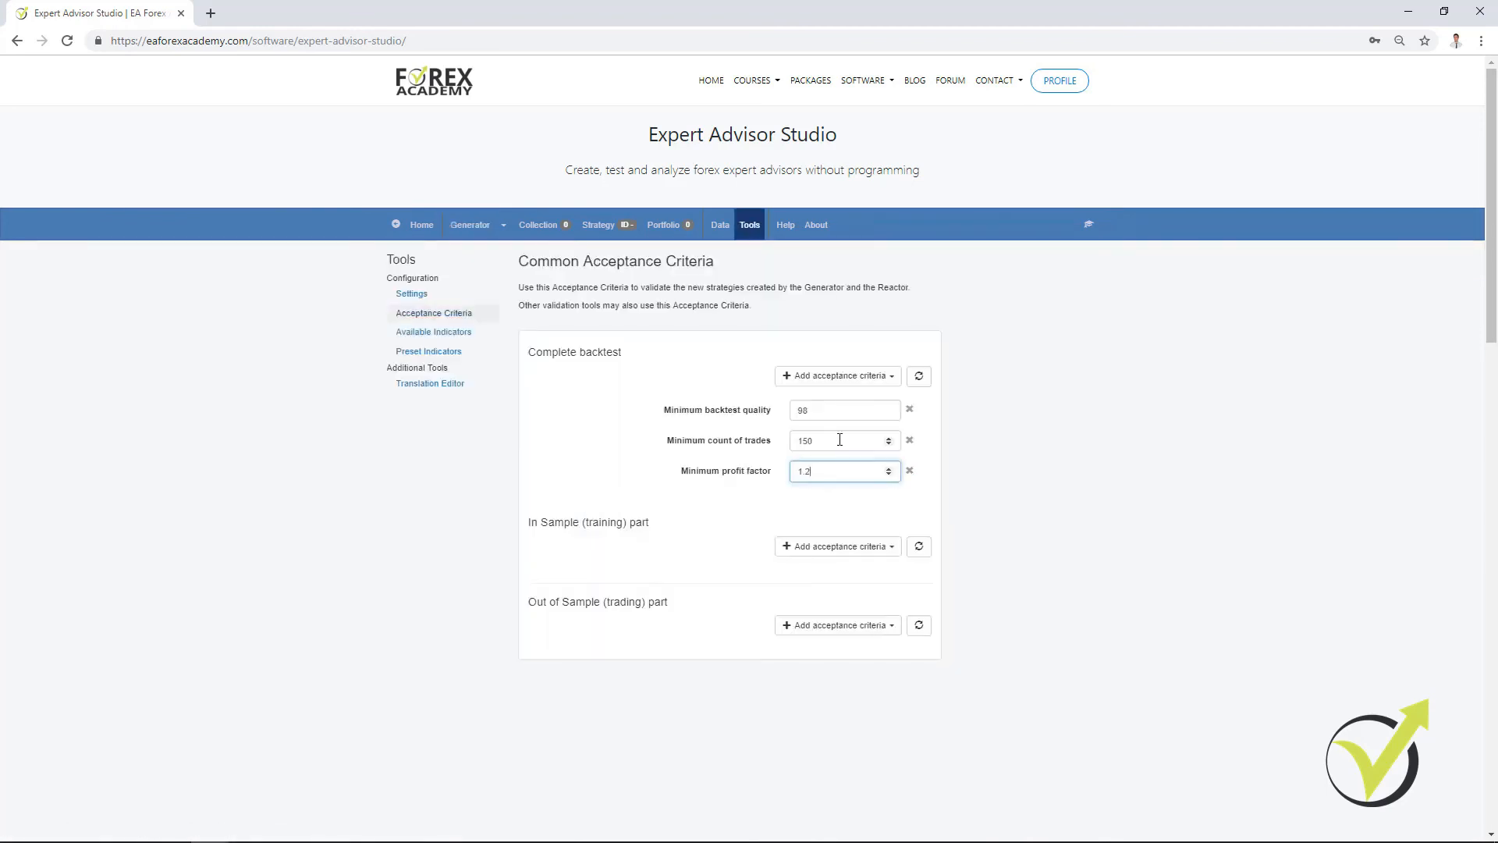
pyautogui.doubleClick(840, 440)
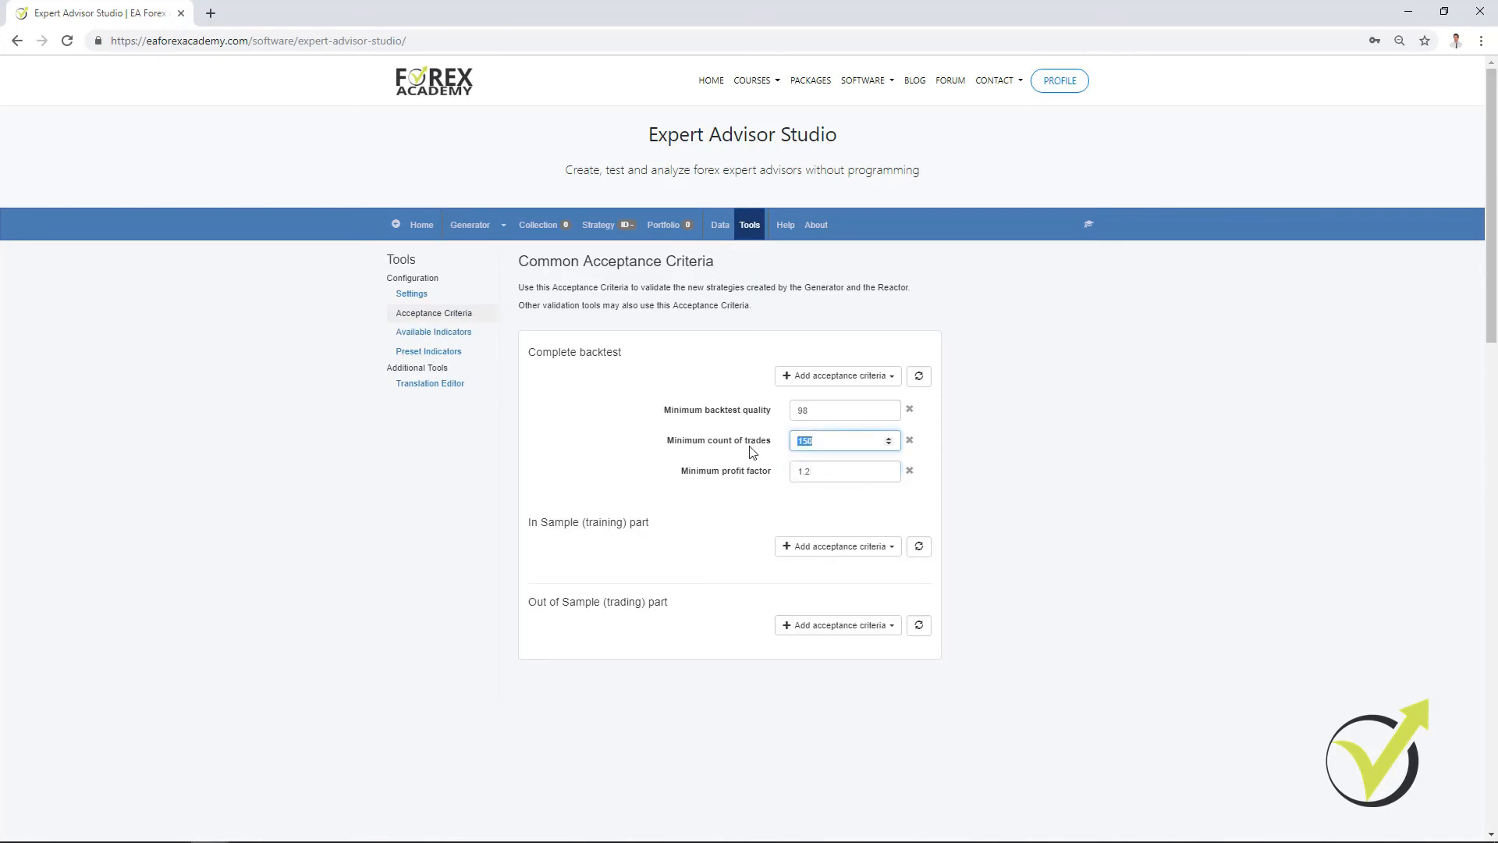
pyautogui.write('500')
pyautogui.click(909, 414)
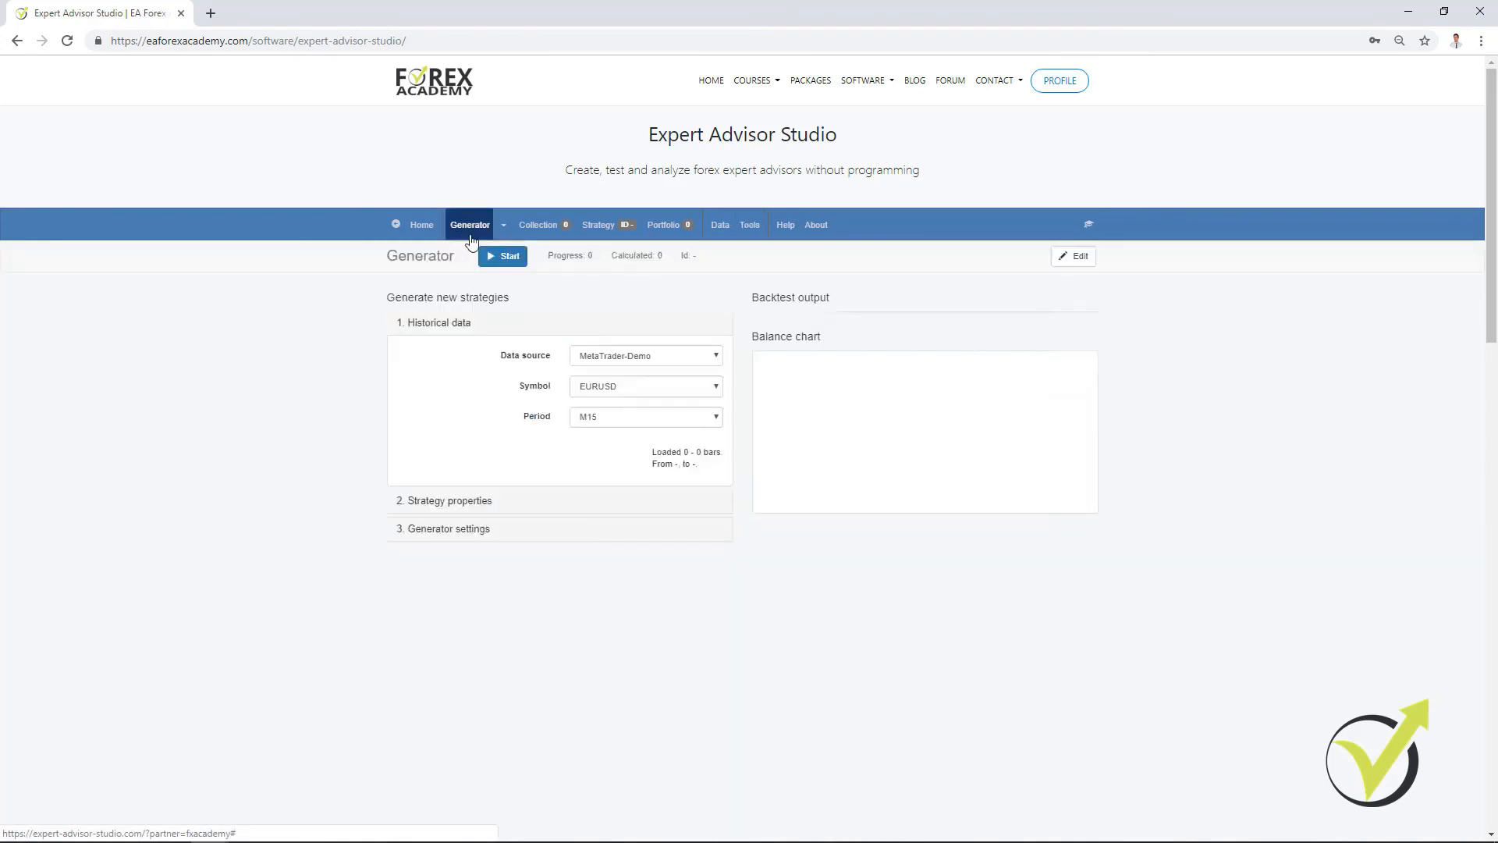
# Step: Review the Generator's sections, start generating EURUSD M15 strategies, and move this browser window aside
pyautogui.click(461, 228)
pyautogui.click(472, 527)
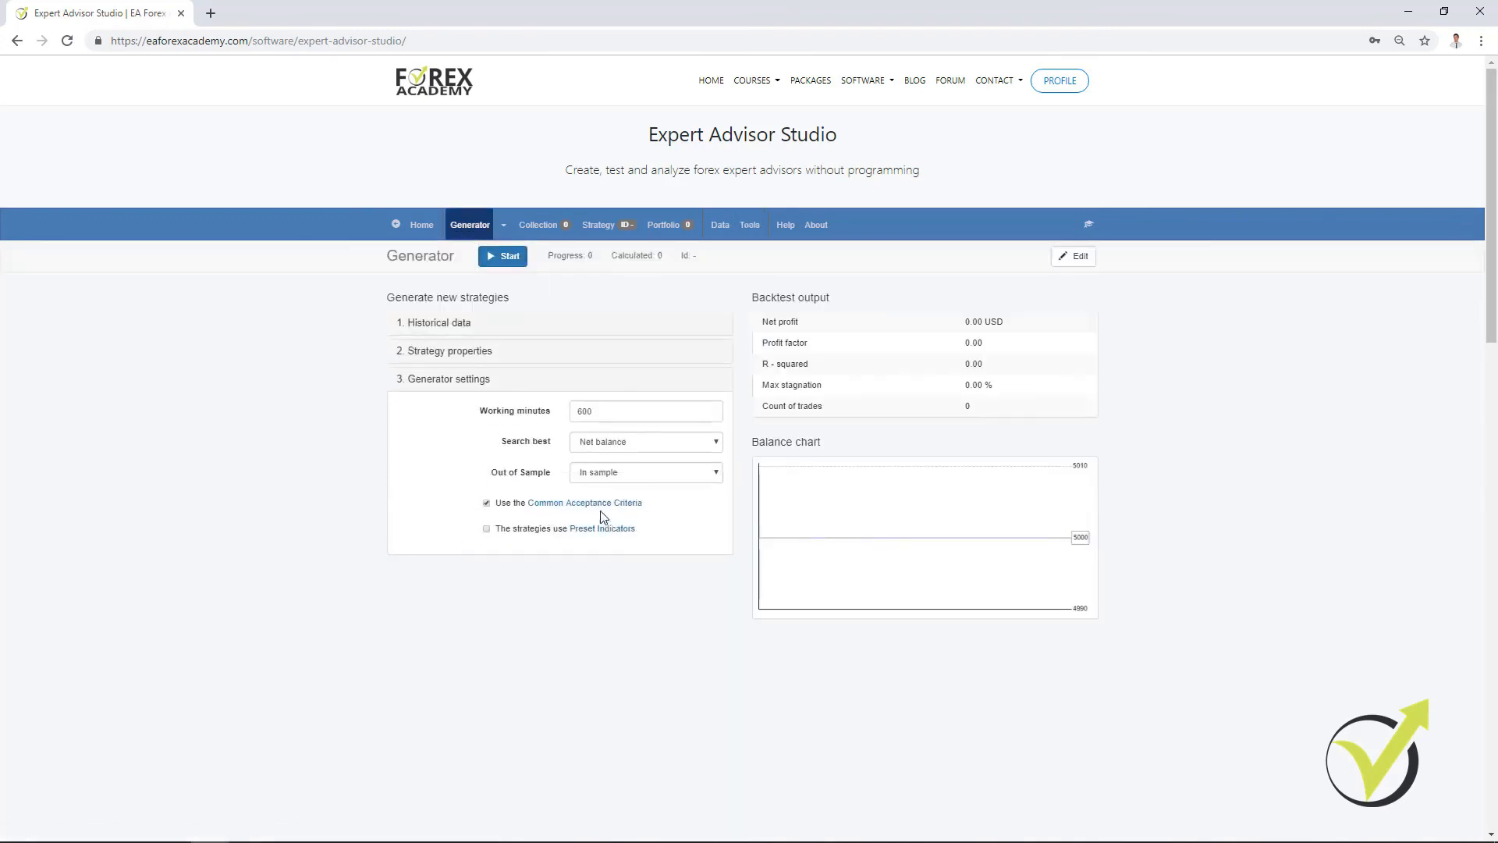
pyautogui.click(464, 352)
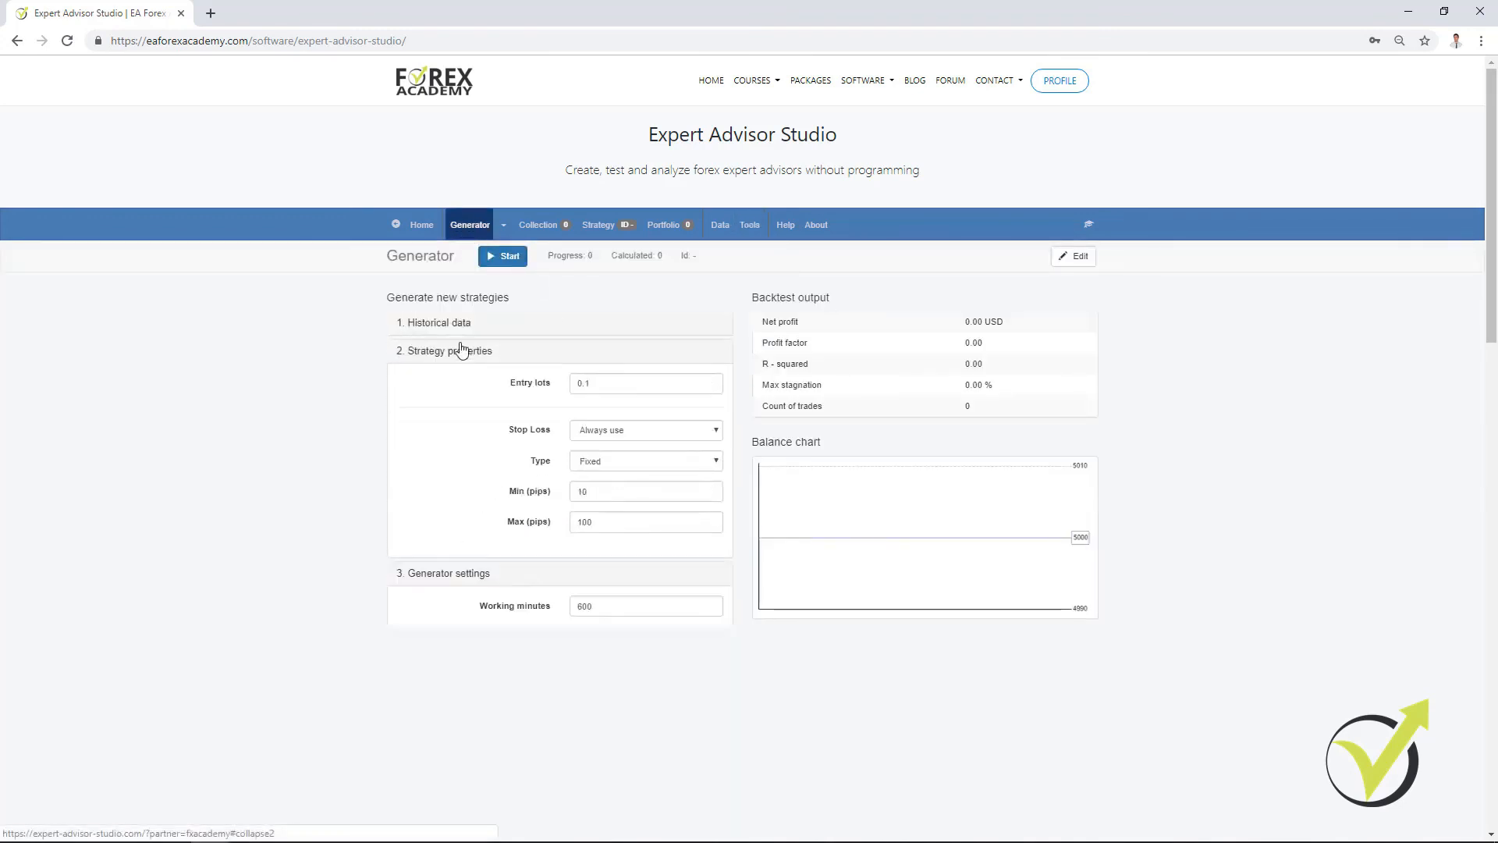
pyautogui.click(442, 325)
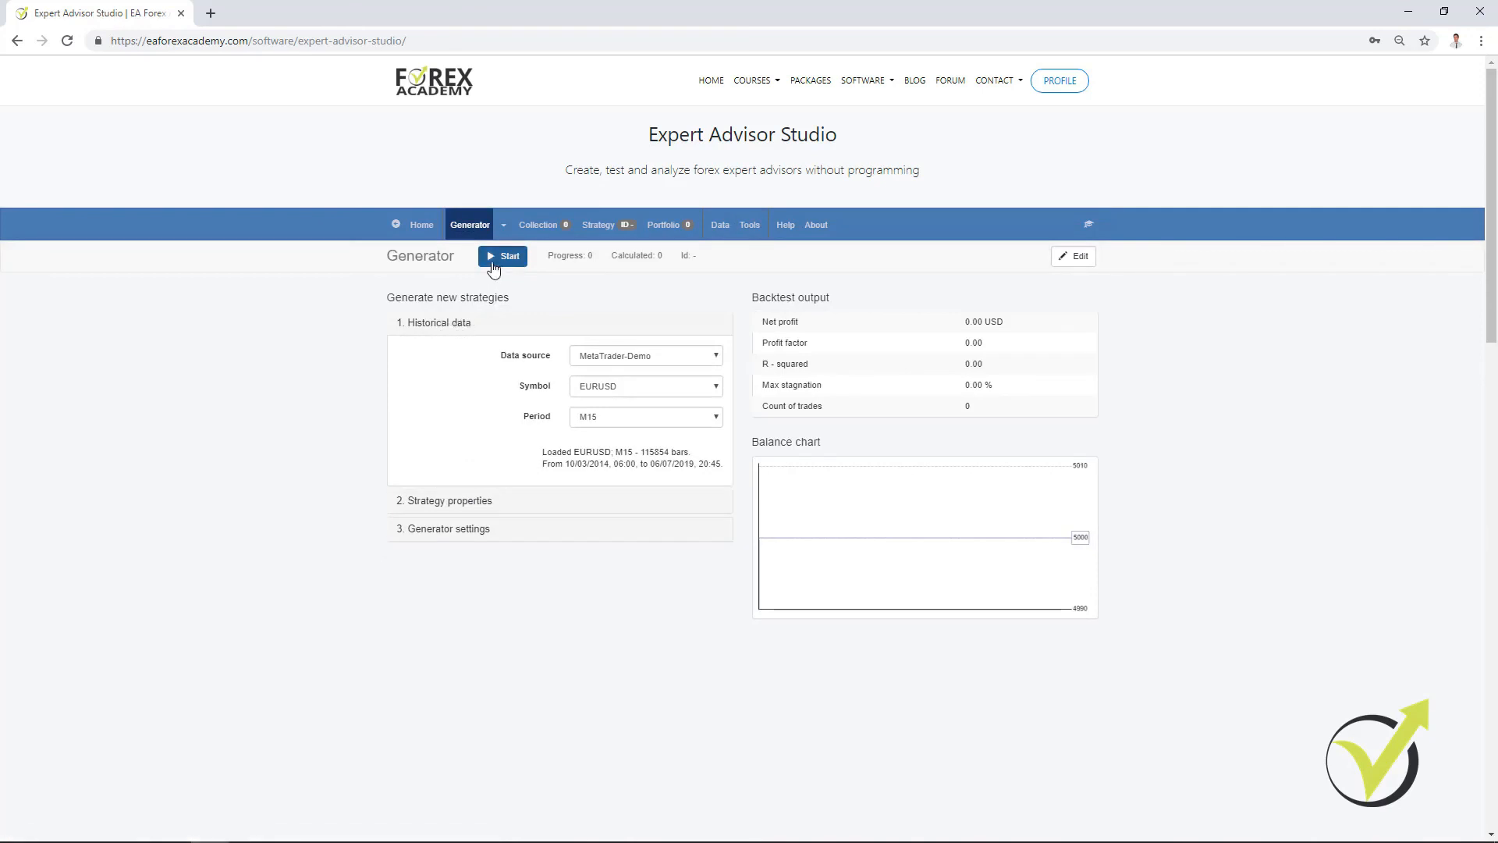
pyautogui.click(499, 259)
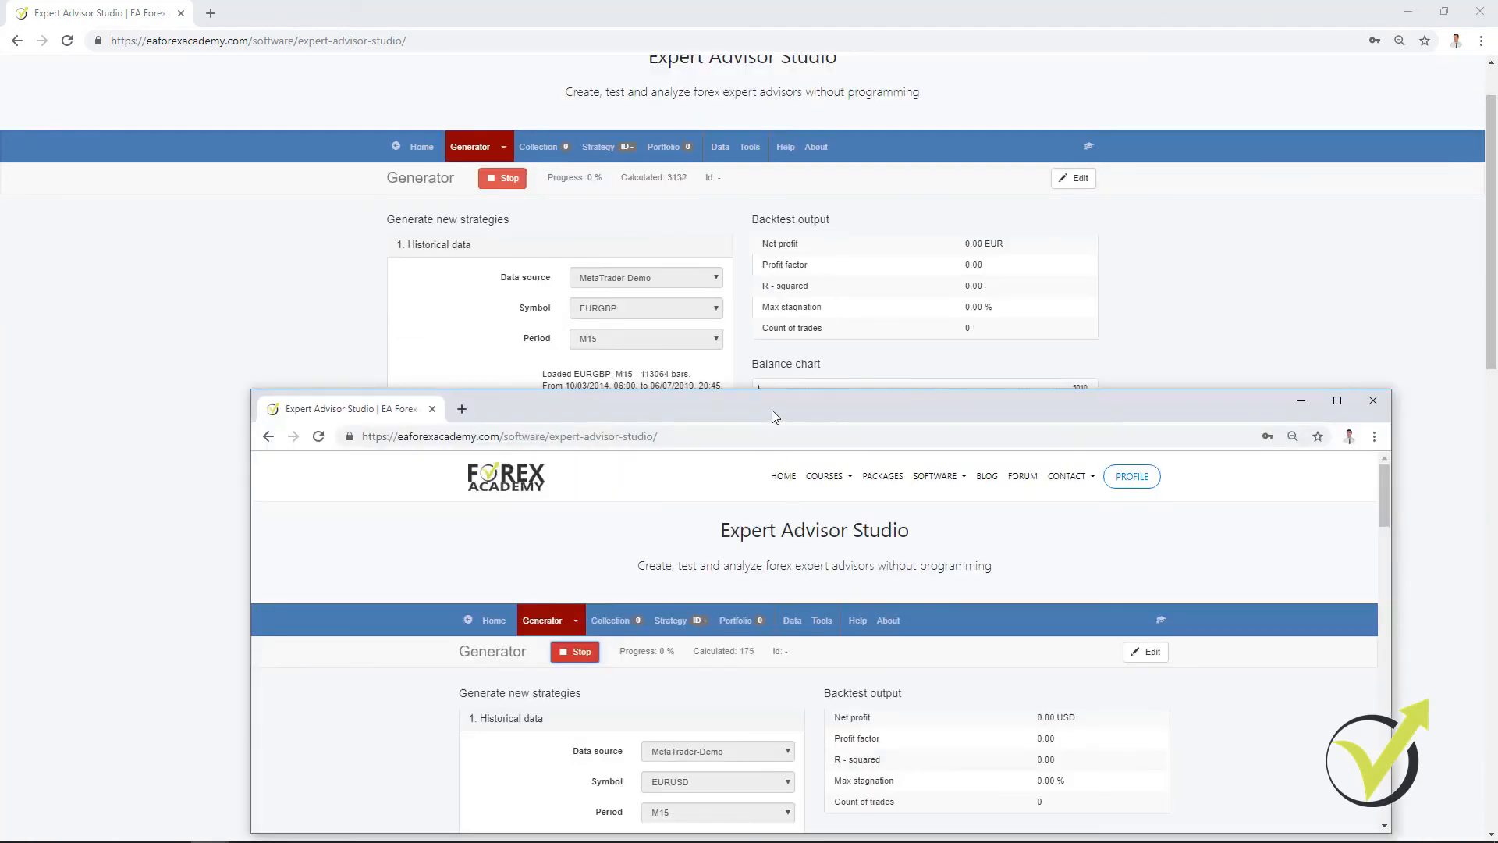
pyautogui.moveTo(771, 410); pyautogui.dragTo(574, 376)
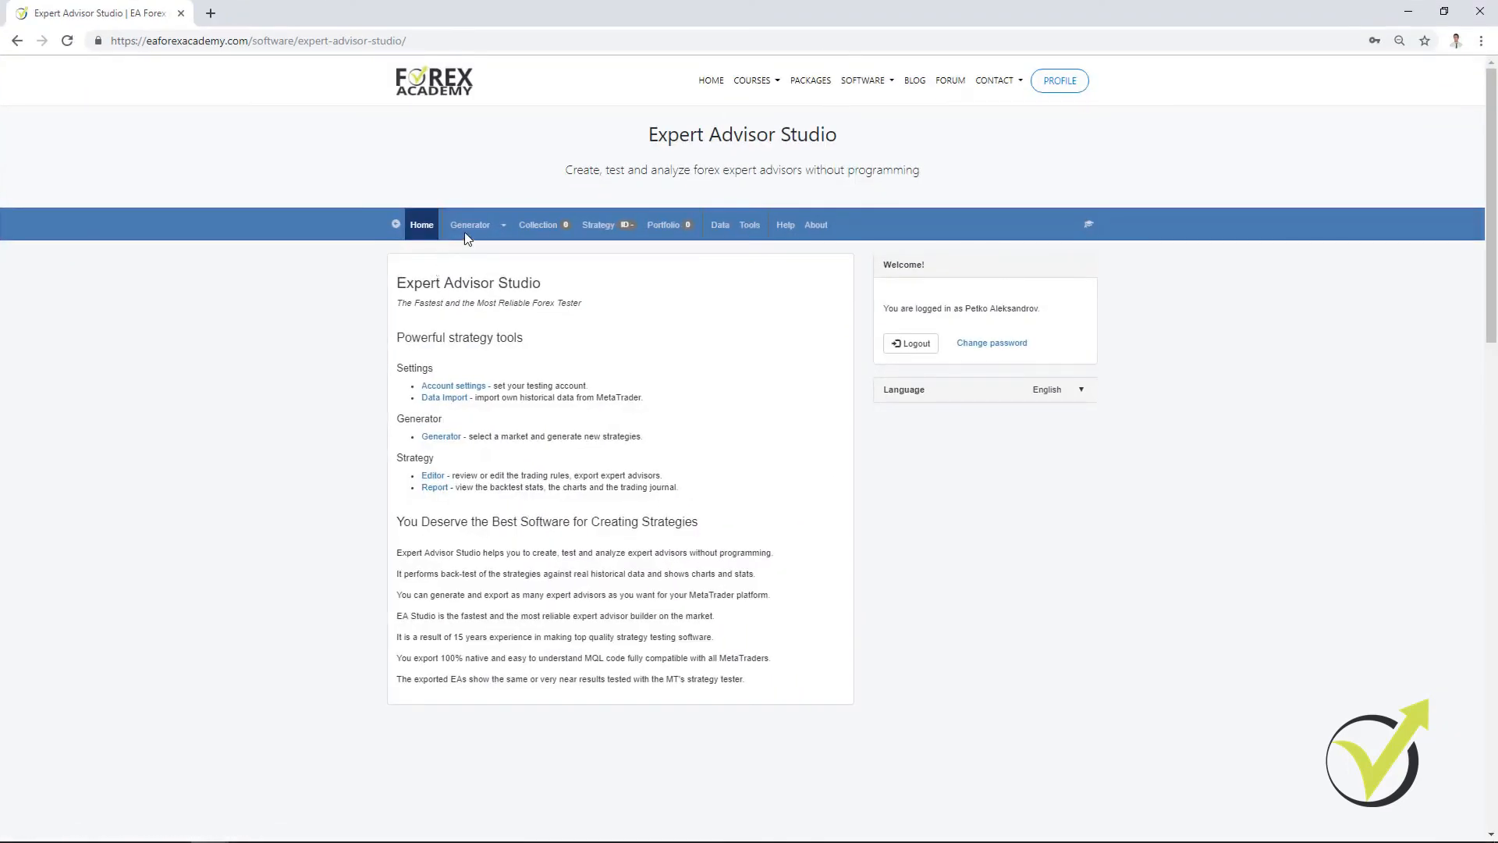
# Step: In the third window's Generator, choose MetaTrader-Demo as the data source and GBPUSD as the symbol
pyautogui.click(470, 226)
pyautogui.click(602, 360)
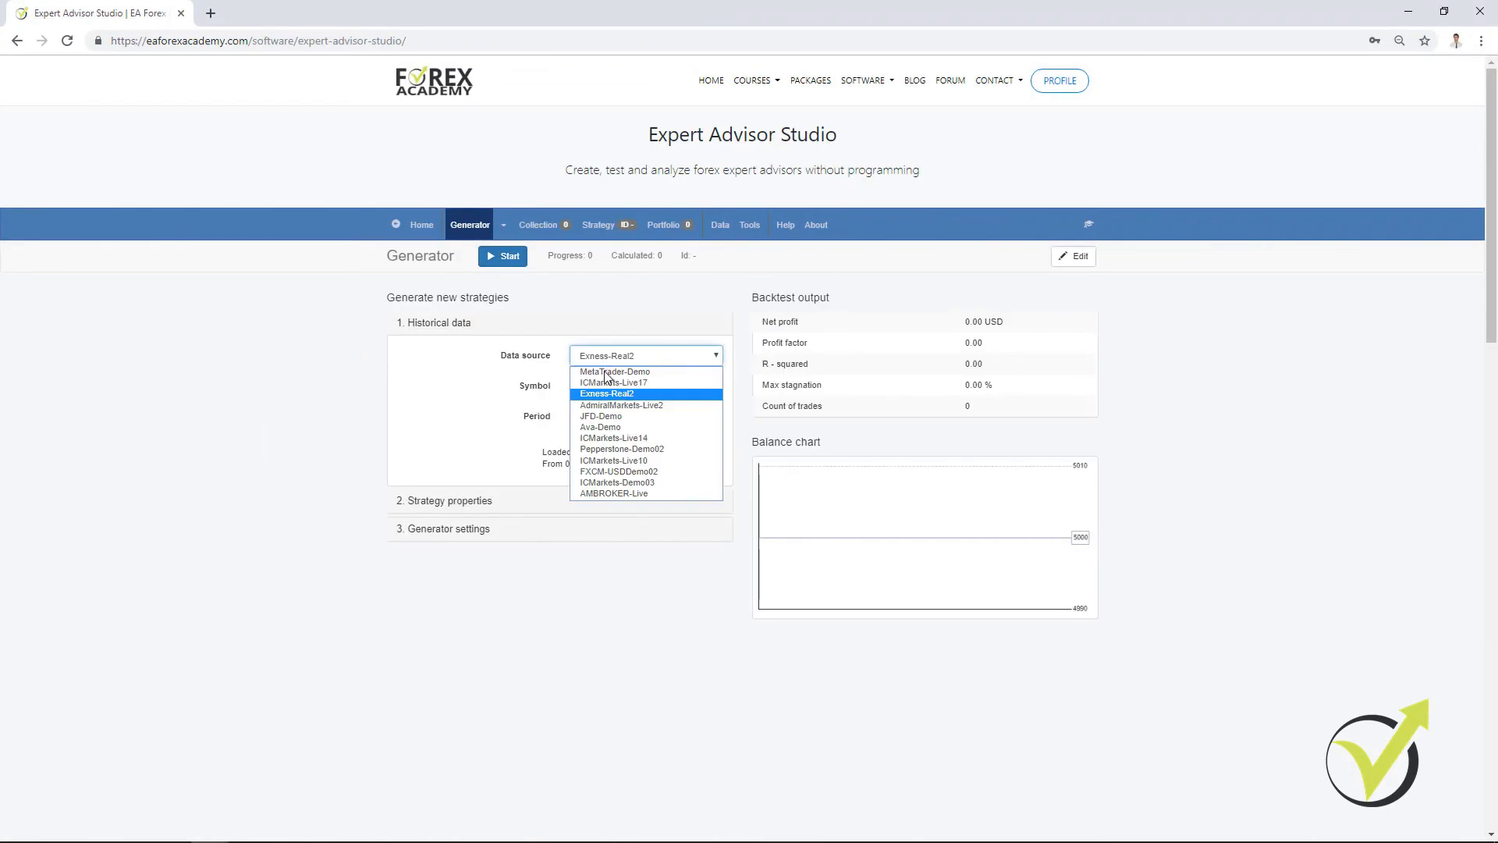
pyautogui.click(606, 373)
pyautogui.click(612, 388)
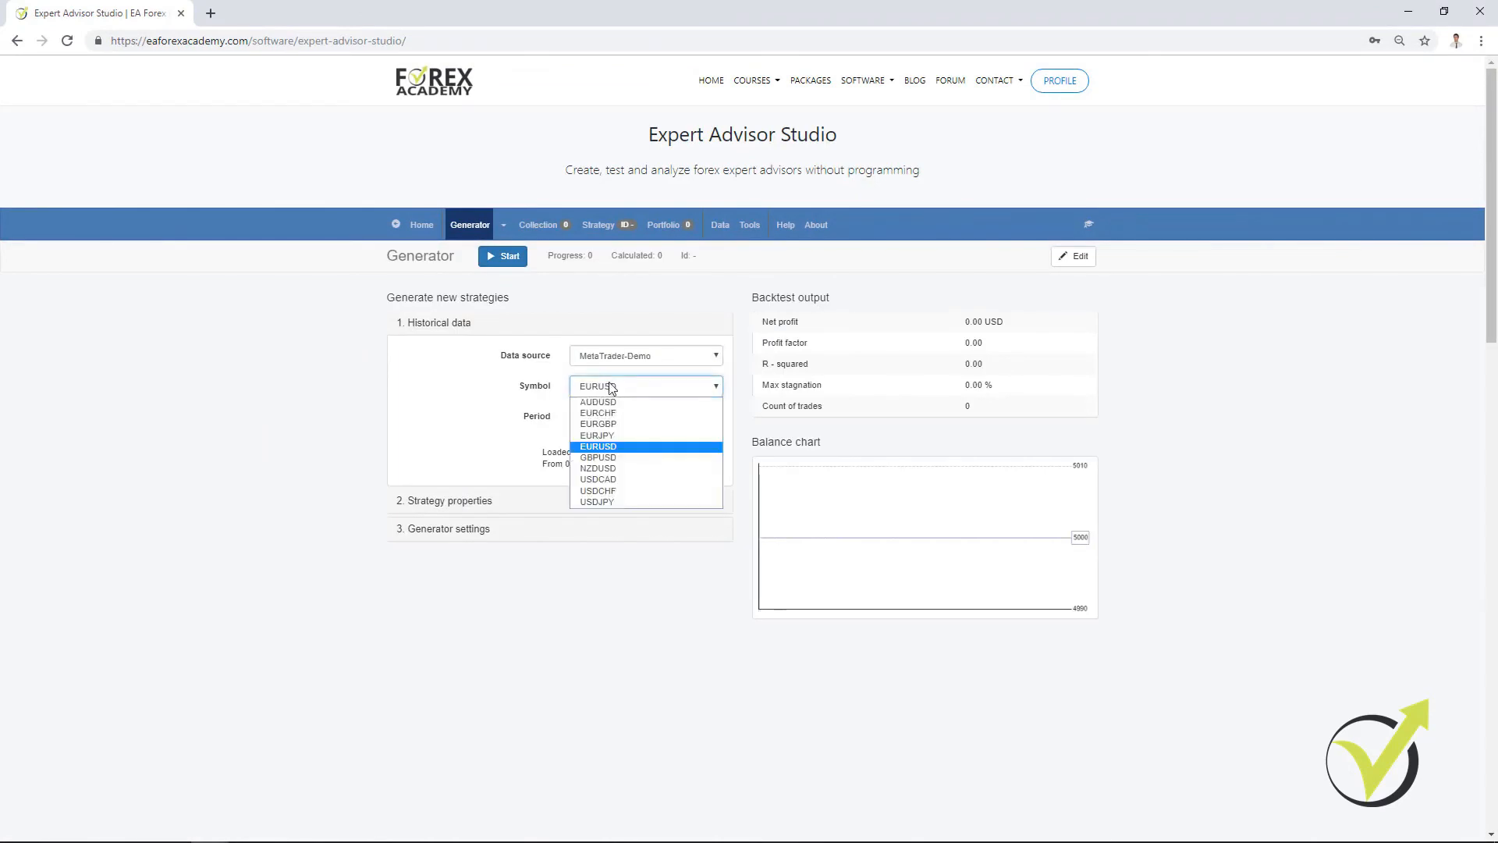
pyautogui.click(633, 465)
# Step: Check the strategy properties and set the working minutes to 600 in the generator settings
pyautogui.click(476, 506)
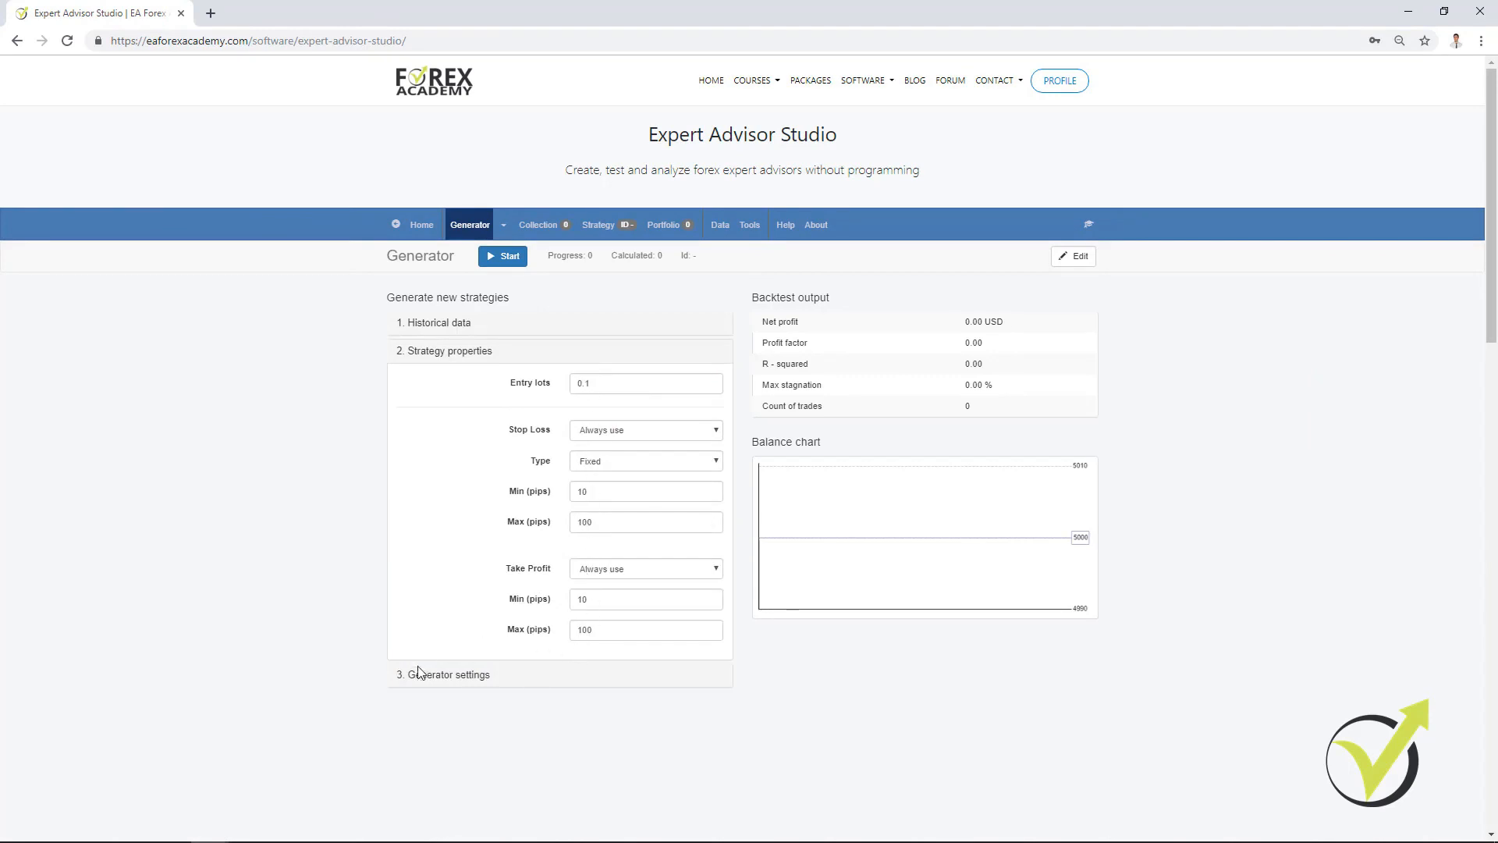
pyautogui.click(429, 682)
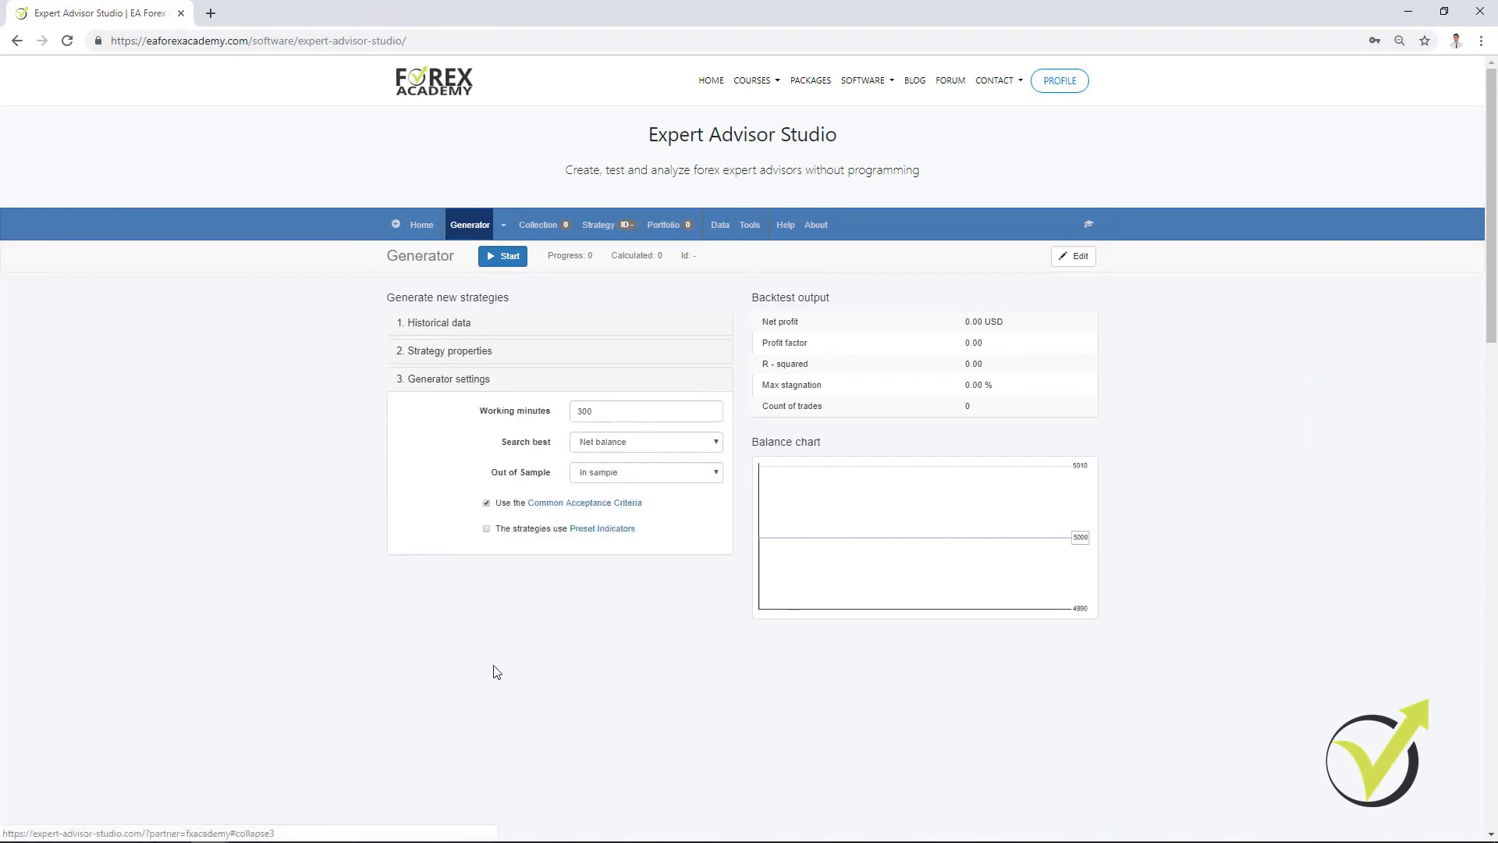
pyautogui.press('Tab')
pyautogui.write('600')
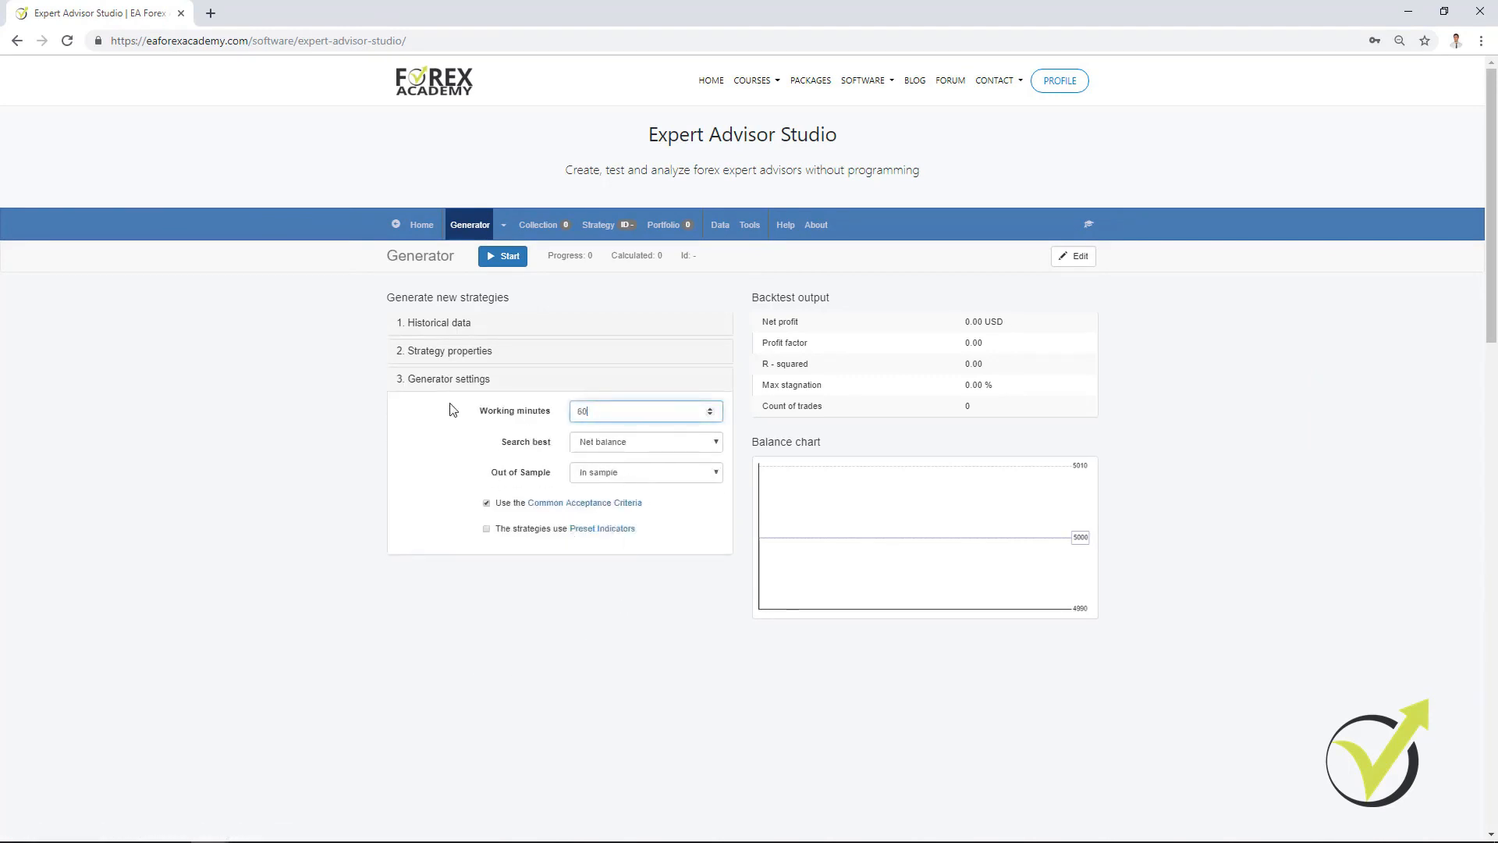
# Step: Set the minimum profit factor to 1.2 and the minimum count of trades to 500 in the complete backtest criteria
pyautogui.click(588, 503)
pyautogui.click(883, 471)
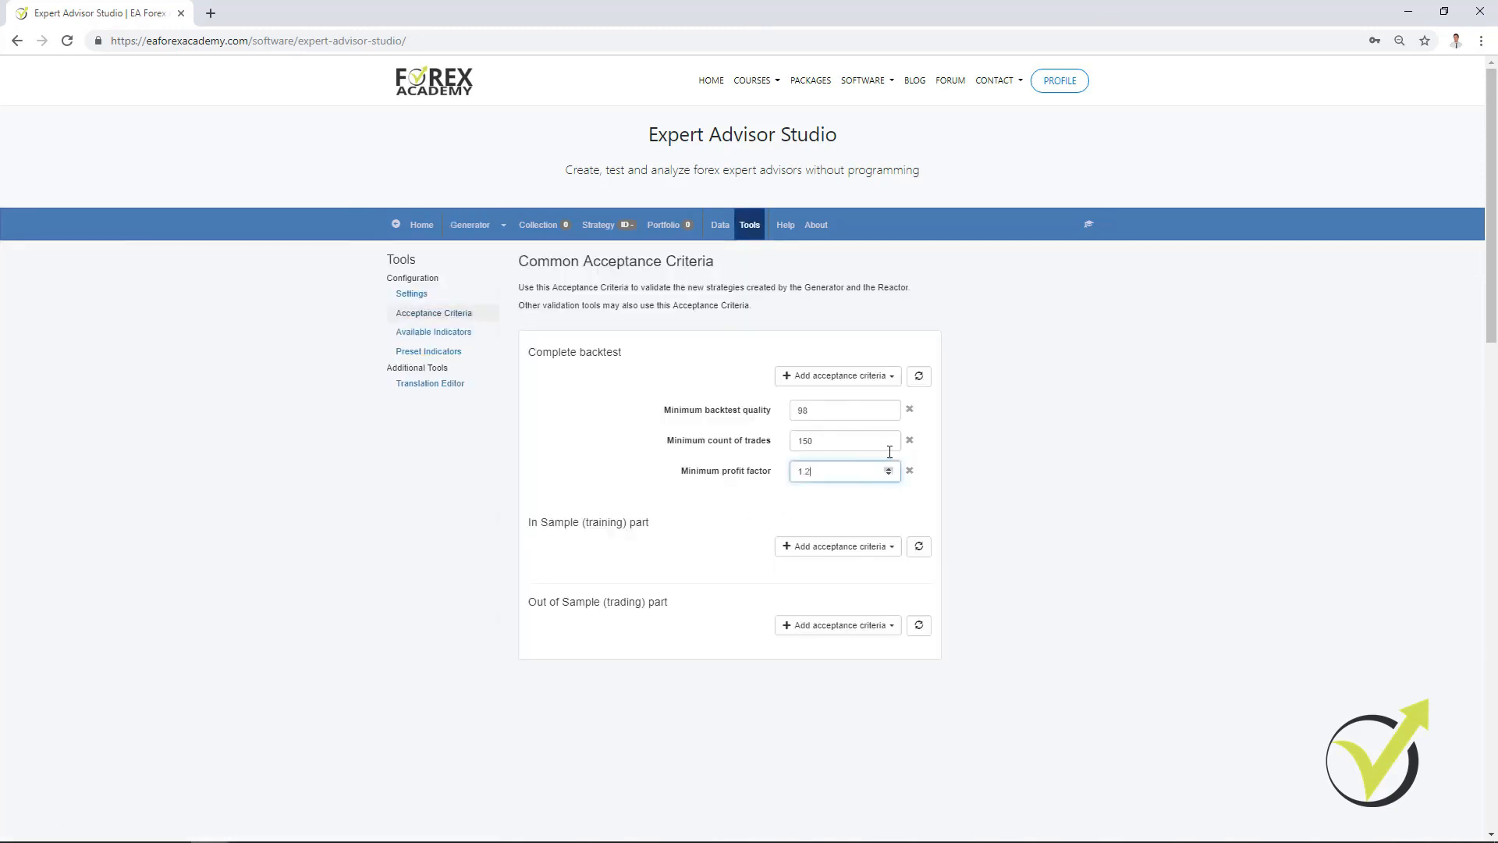
pyautogui.hotkey('shift', 'Tab')
pyautogui.write('500')
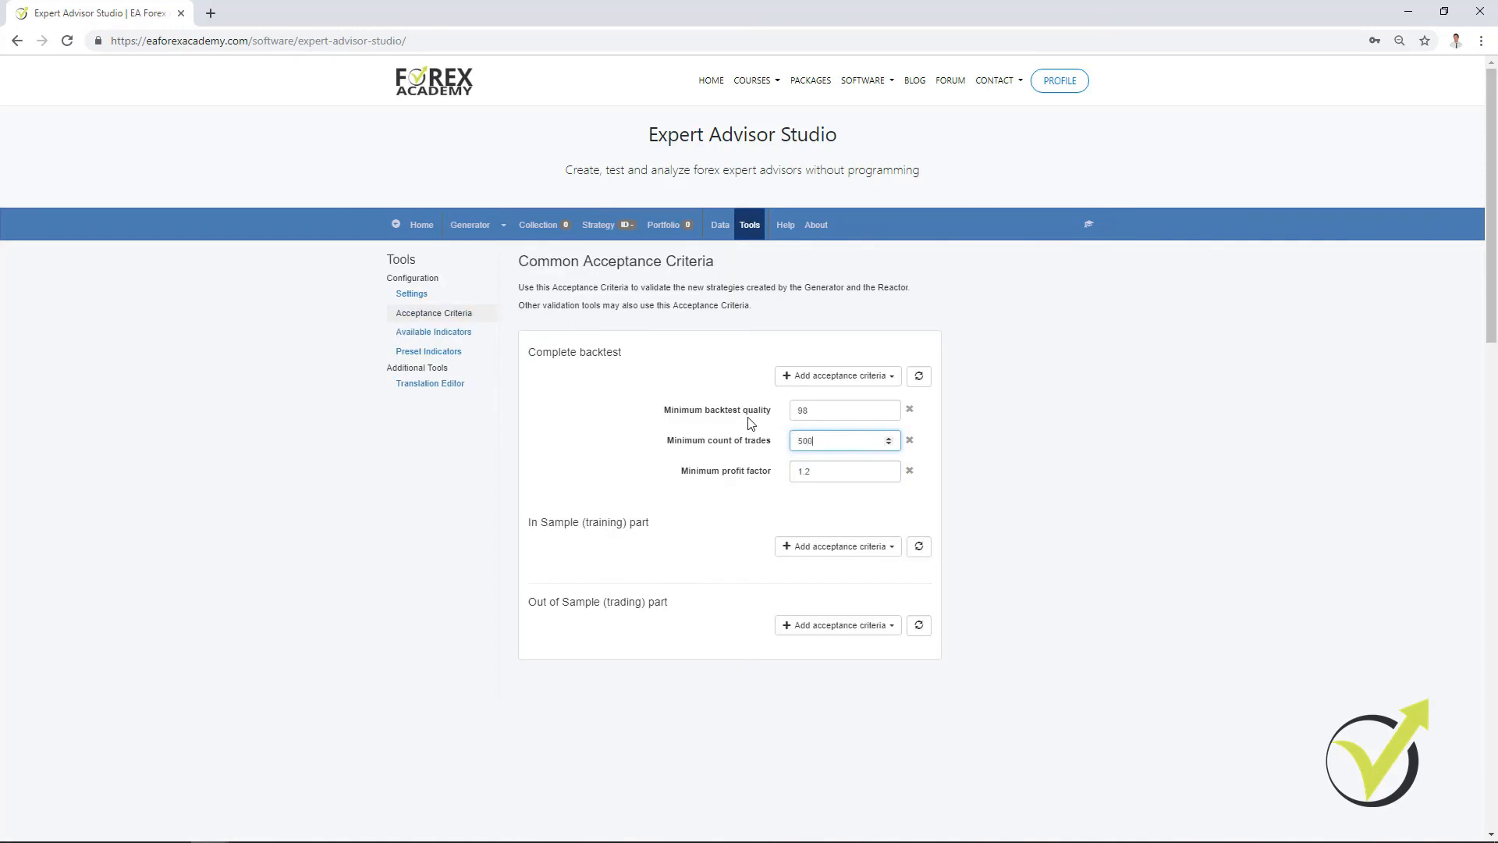
# Step: Return to the Generator, start generating GBPUSD M15 strategies, and place its browser window beside the EURUSD window
pyautogui.click(470, 224)
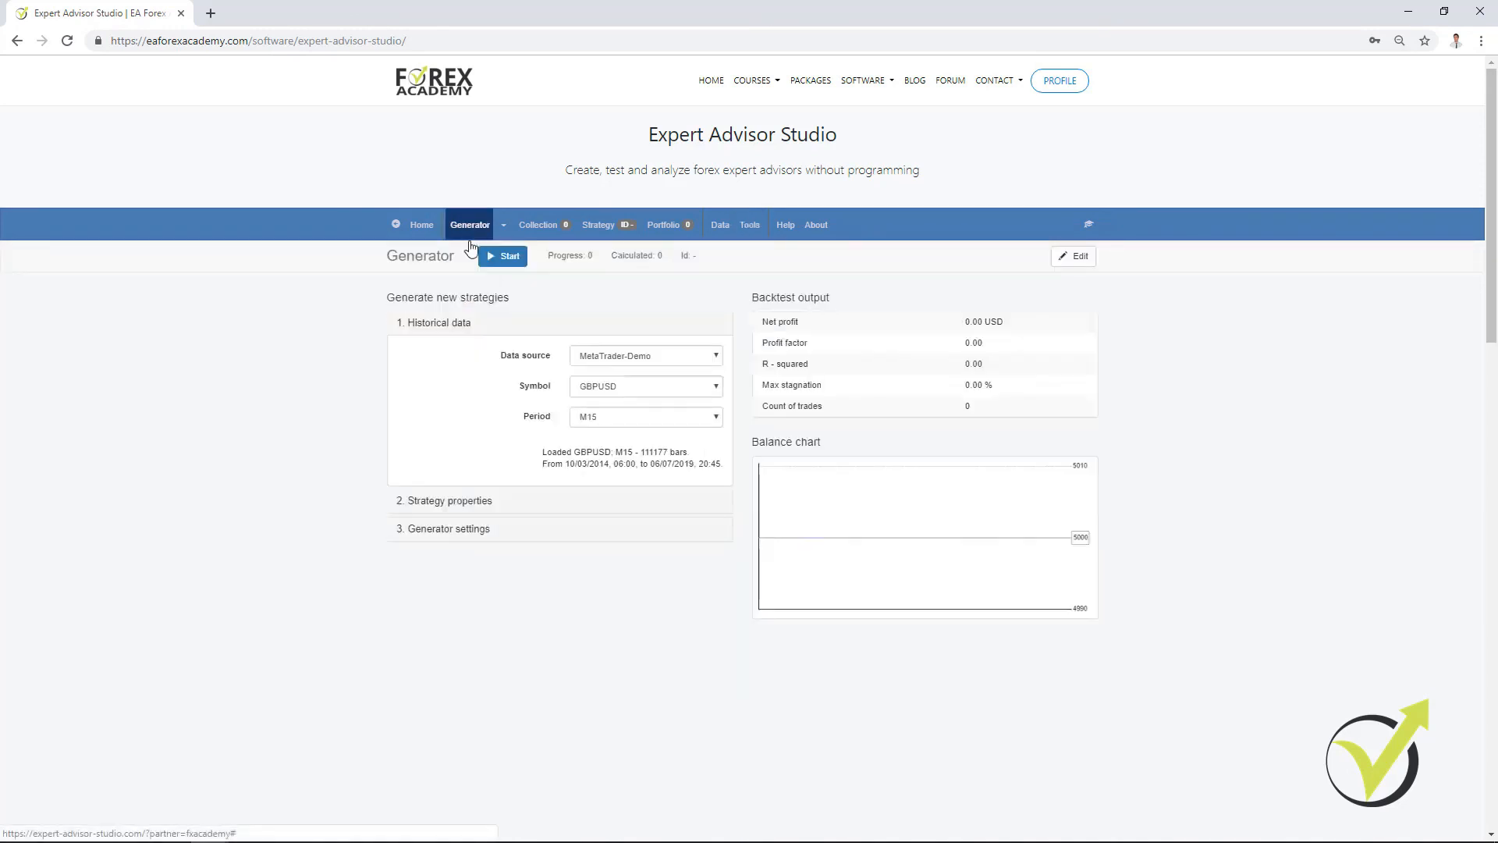
pyautogui.click(459, 530)
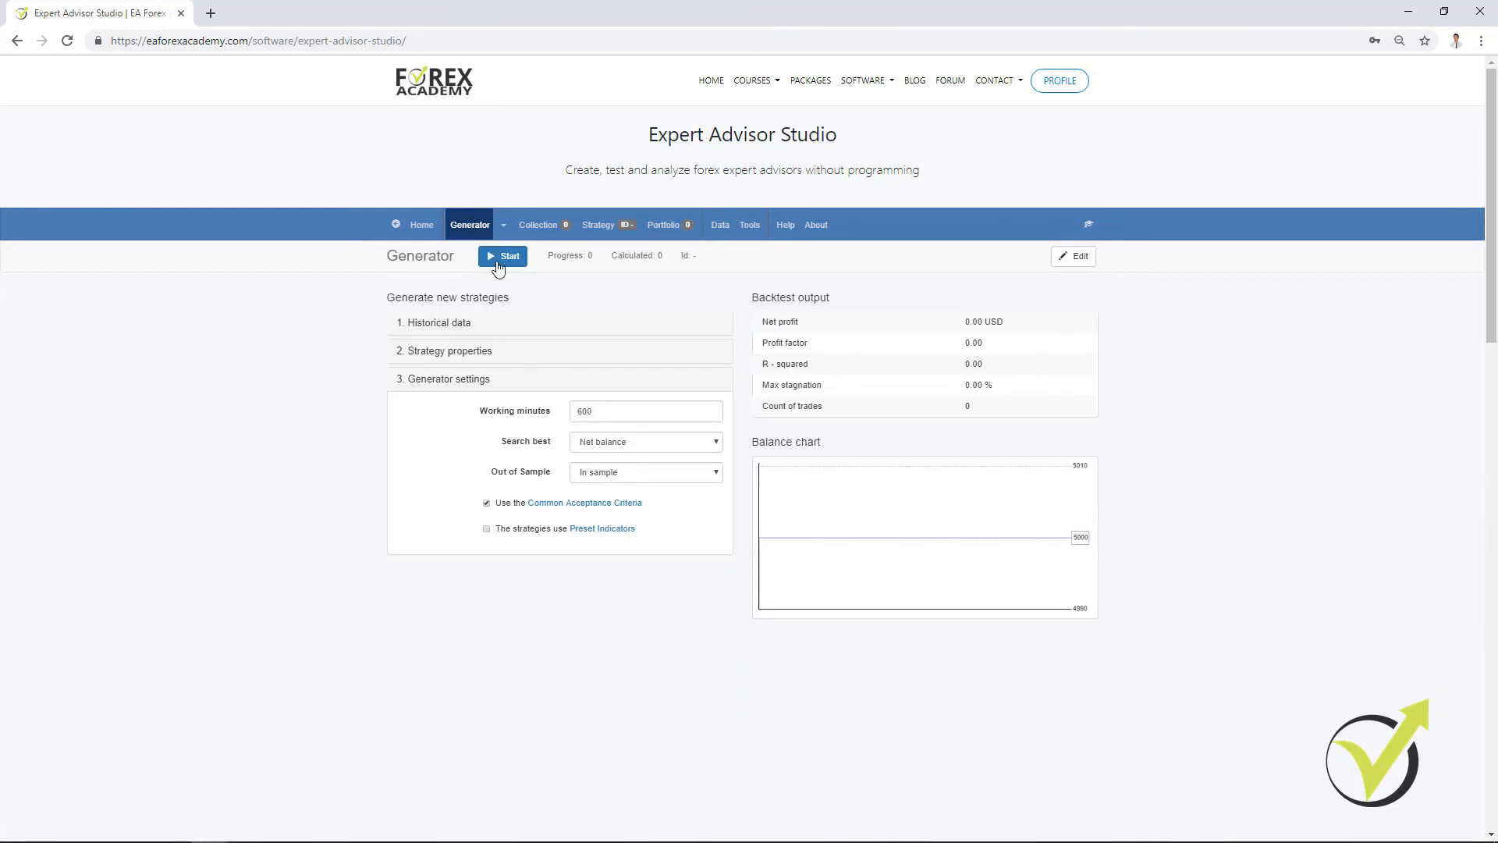
pyautogui.click(500, 257)
pyautogui.moveTo(646, 7); pyautogui.dragTo(1451, 324)
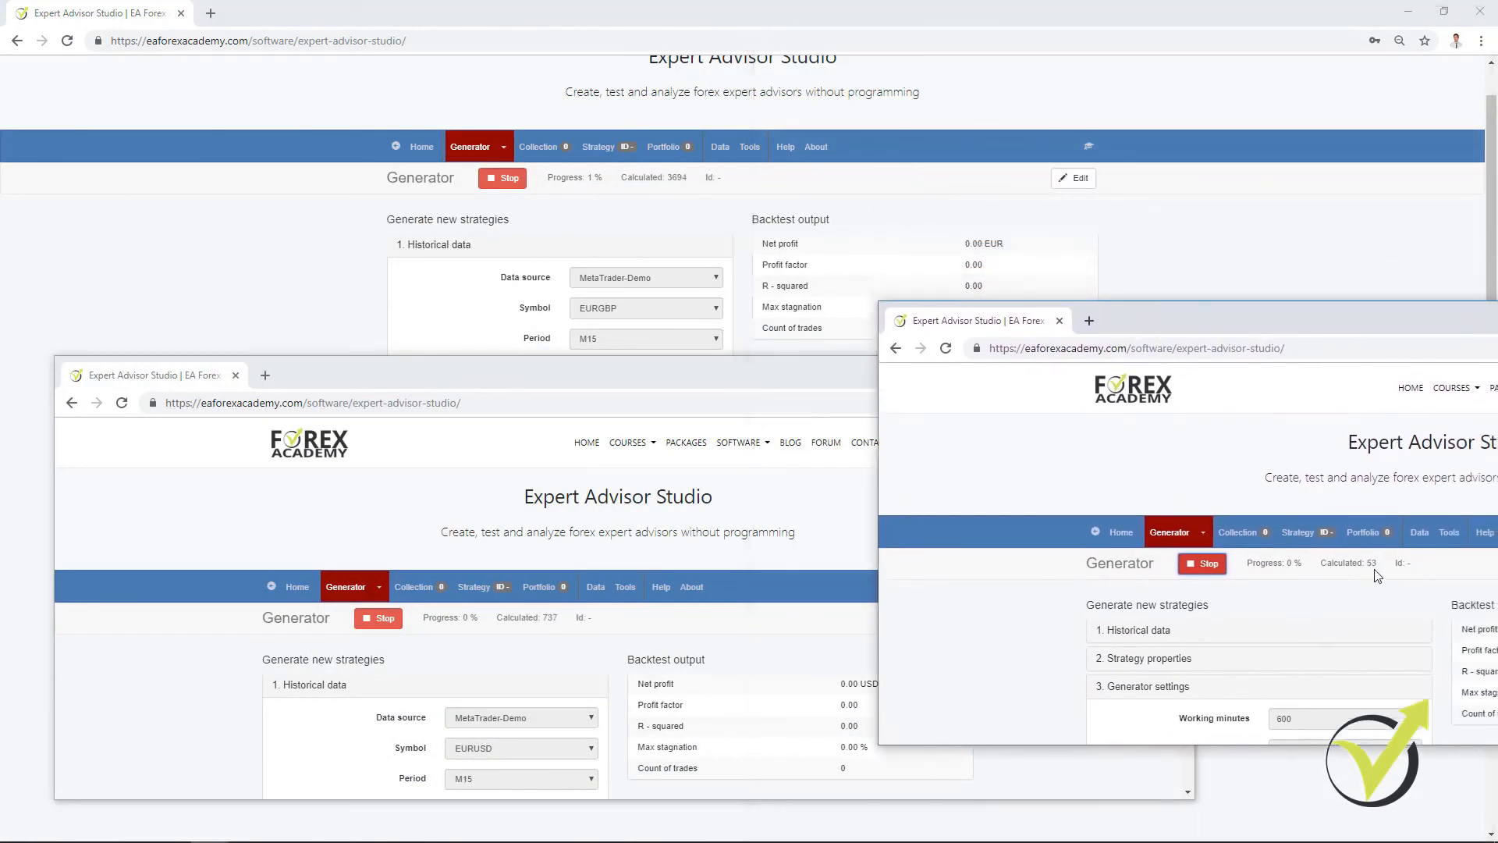
pyautogui.moveTo(1248, 323); pyautogui.dragTo(1122, 340)
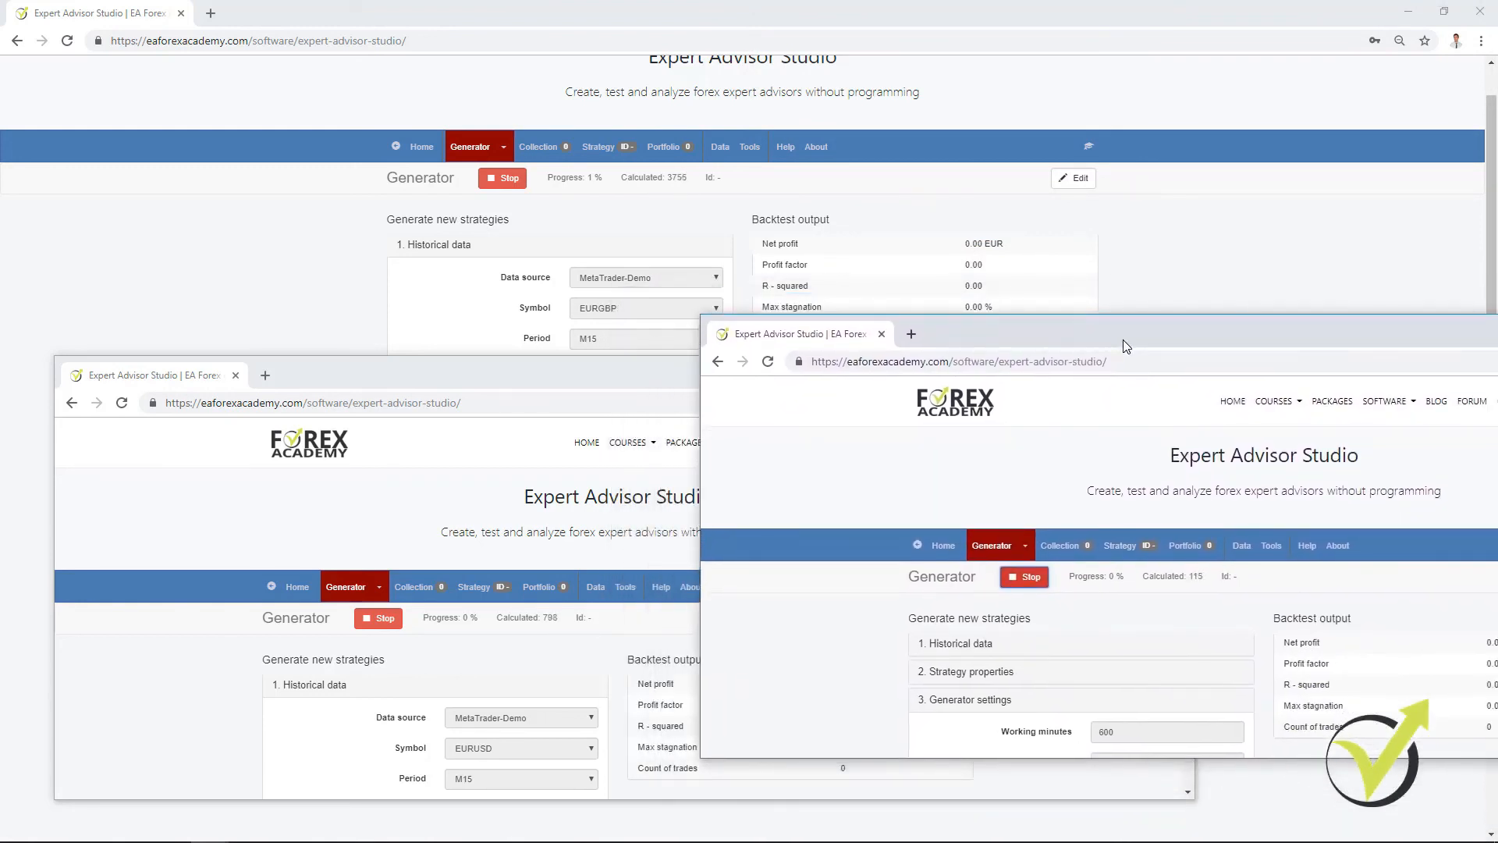